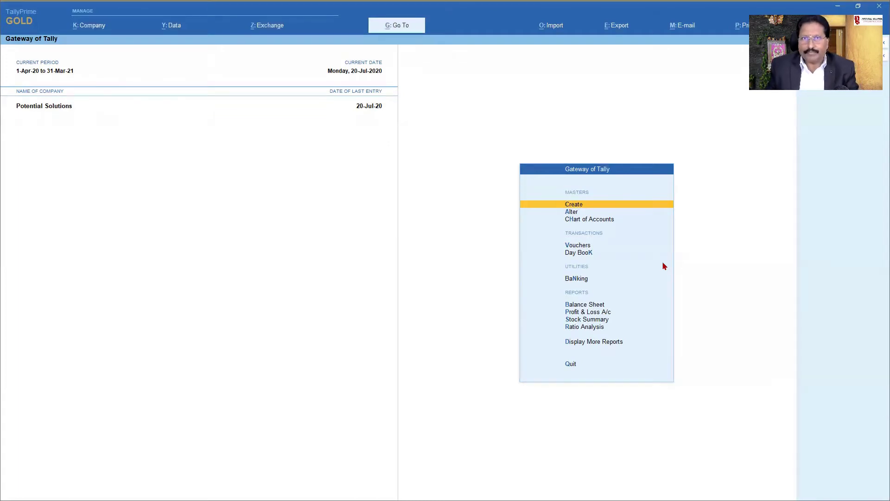
Step: Start creating a new ledger master and name it Discount
{"action": "key", "text": "Return"}
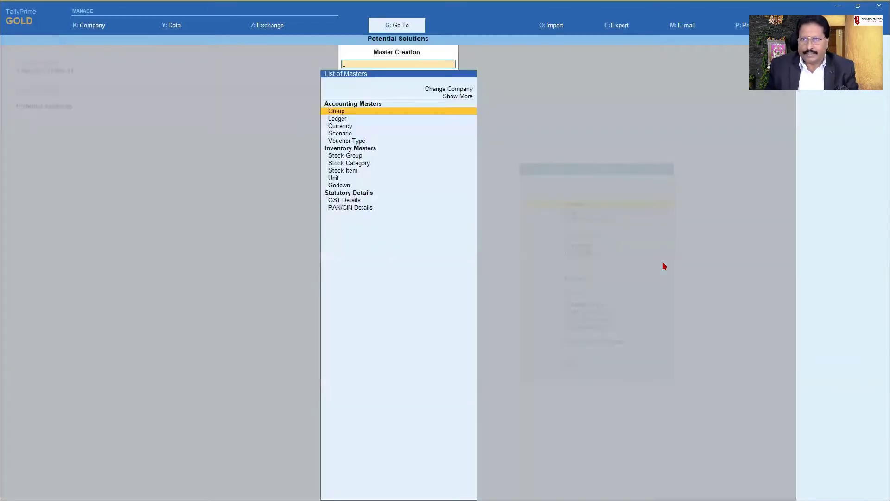
{"action": "key", "text": "Down"}
{"action": "key", "text": "Return"}
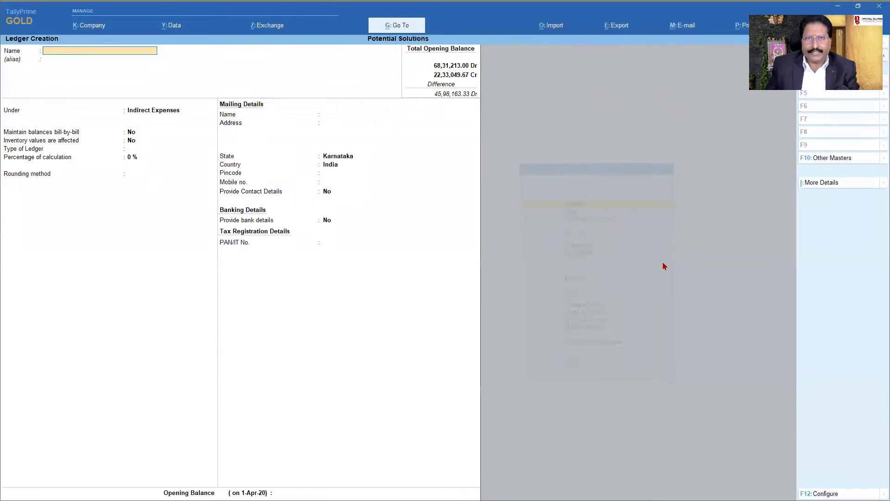
{"action": "type", "text": "D"}
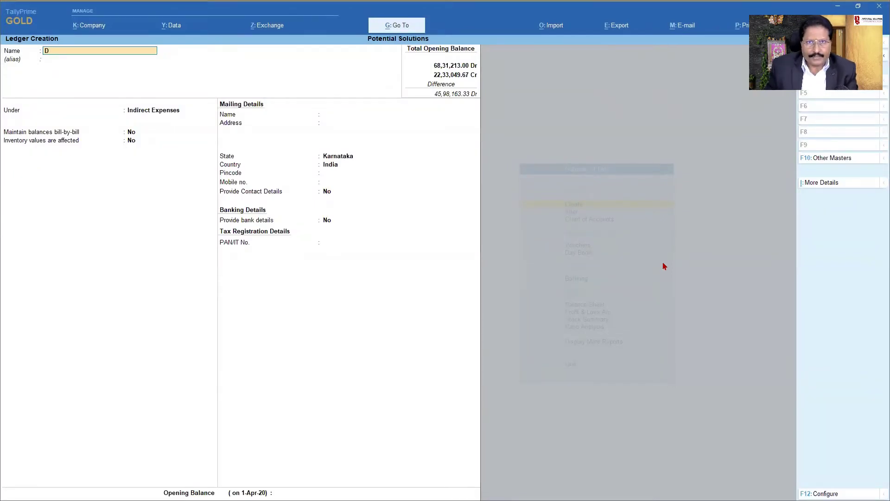
{"action": "type", "text": "iscount"}
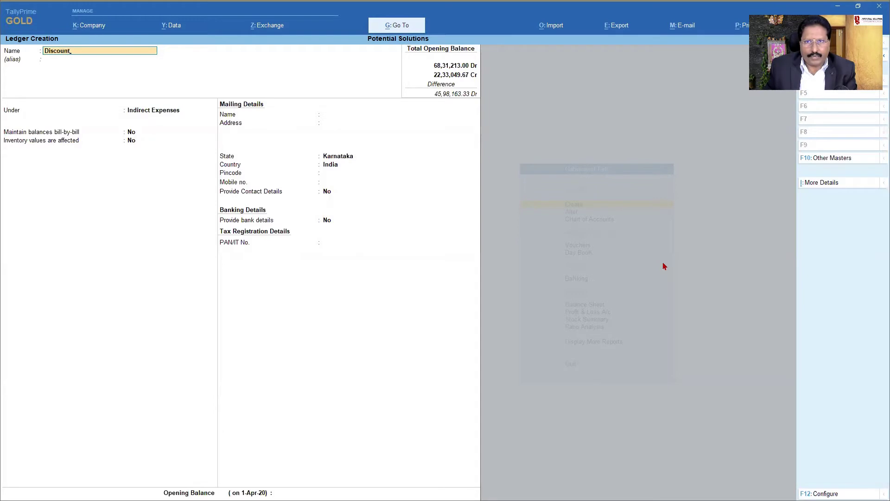
{"action": "key", "text": "Return"}
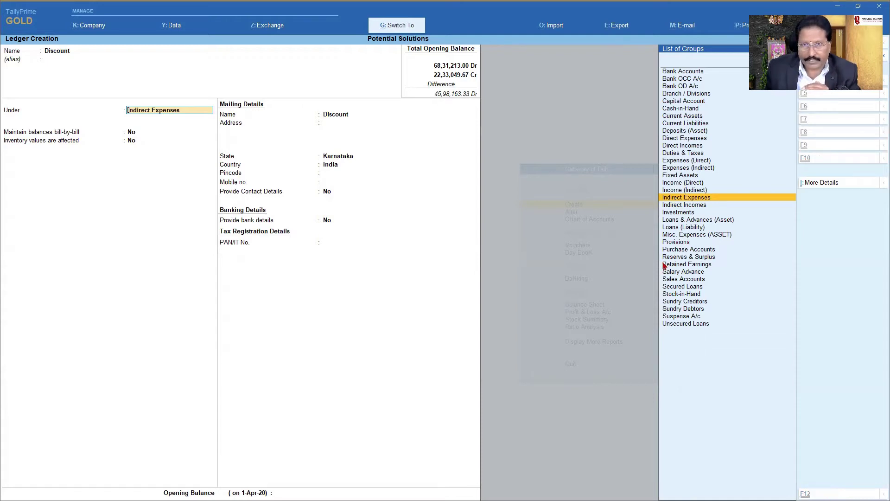
Step: Check the Indirect Expenses group's settings up to Used for calculation and accept it as the Discount ledger's group
{"action": "key", "text": "ctrl+Return"}
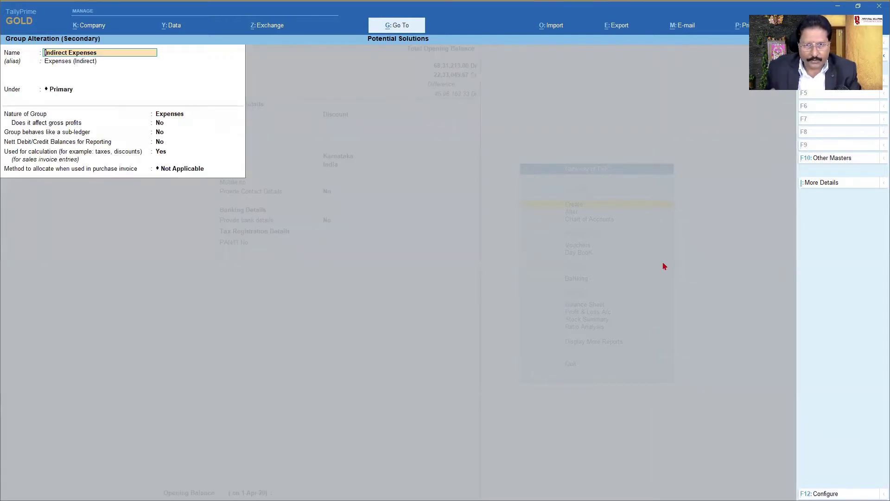
{"action": "key", "text": "Return"}
{"action": "key", "text": "Return"}
{"action": "key", "text": "Return"}
{"action": "key", "text": "Return"}
{"action": "key", "text": "Return"}
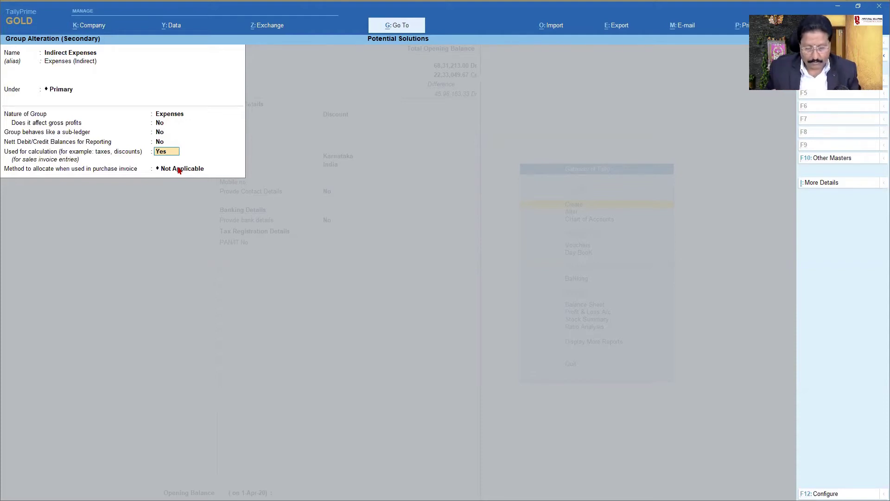
{"action": "key", "text": "ctrl+a"}
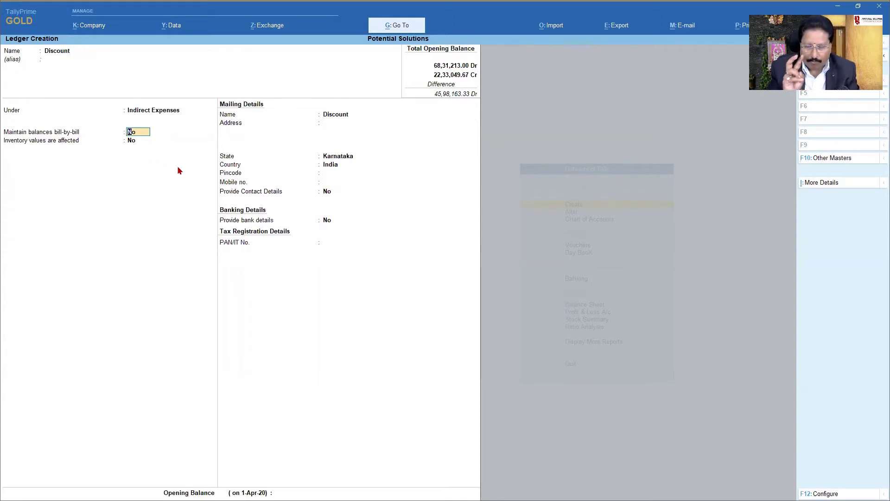
Step: Enable Provide Percentage of Calculation and Rounding Method in the ledger configuration and save the configuration
{"action": "key", "text": "F12"}
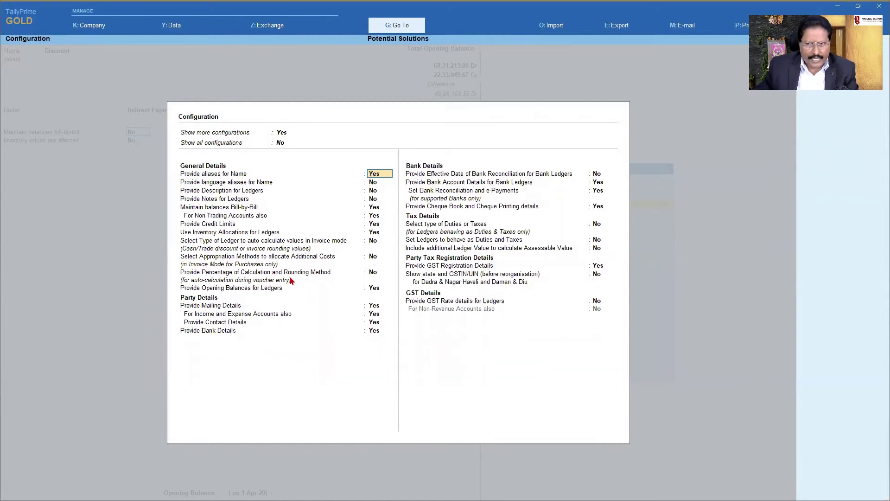
{"action": "left_click", "coordinate": [373, 277]}
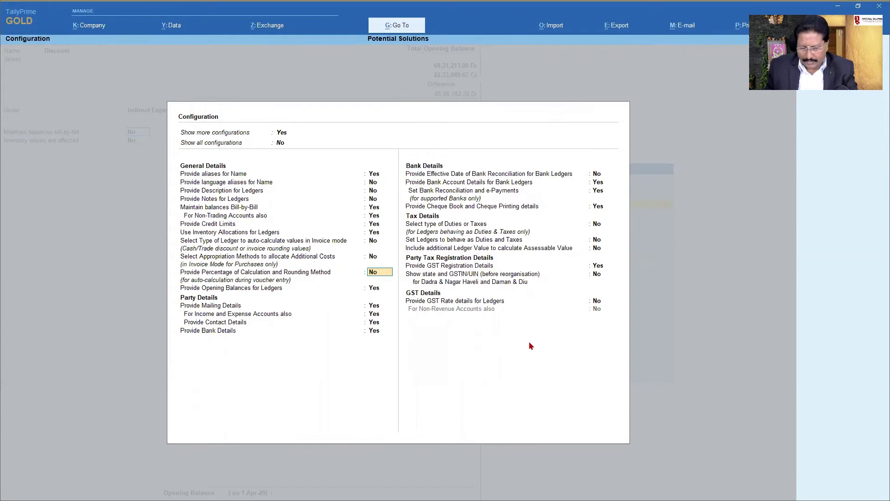
{"action": "key", "text": "y"}
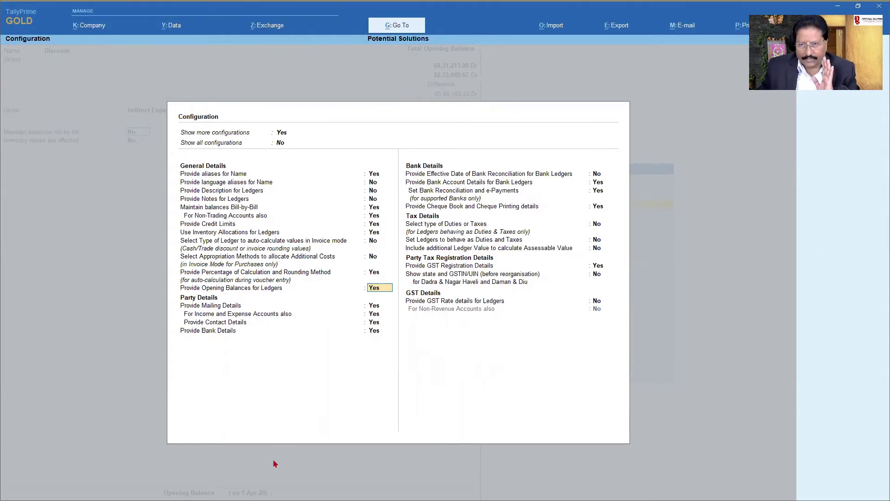
{"action": "key", "text": "ctrl"}
{"action": "key", "text": "ctrl+a"}
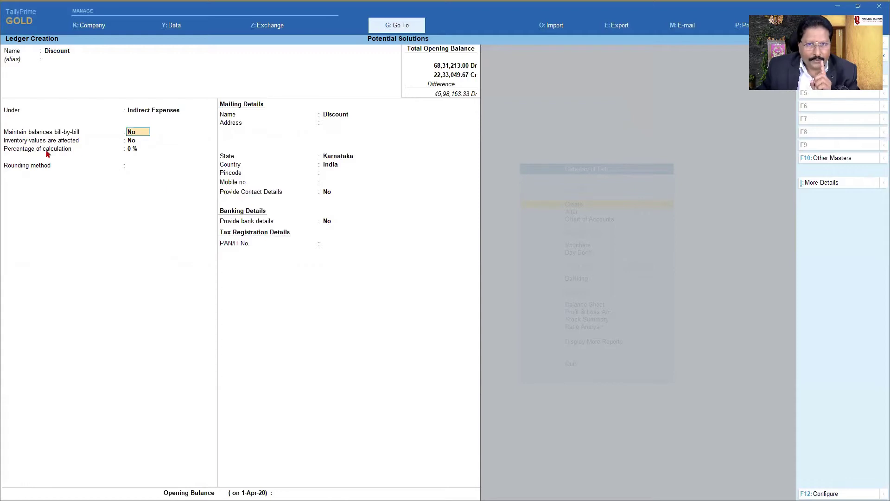
Step: Reopen the Indirect Expenses group from the ledger to review its calculation setting, leaving without changes
{"action": "left_click", "coordinate": [166, 113]}
{"action": "key", "text": "ctrl+Return"}
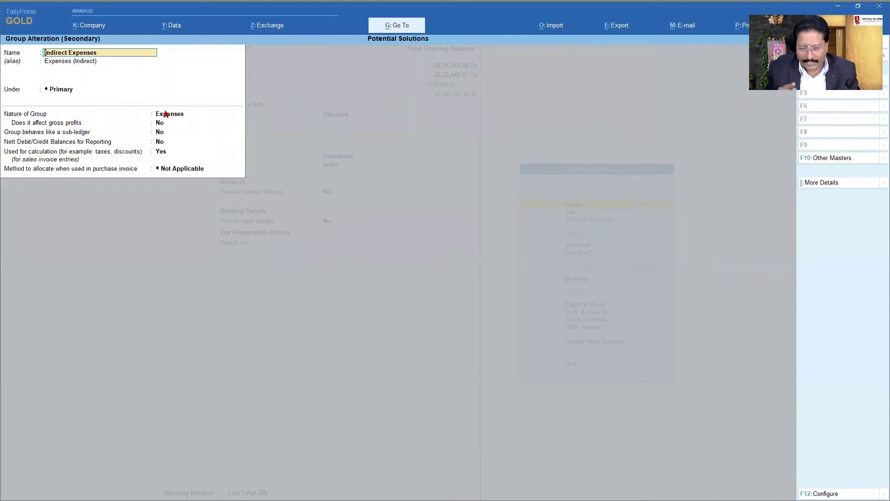
{"action": "key", "text": "Escape"}
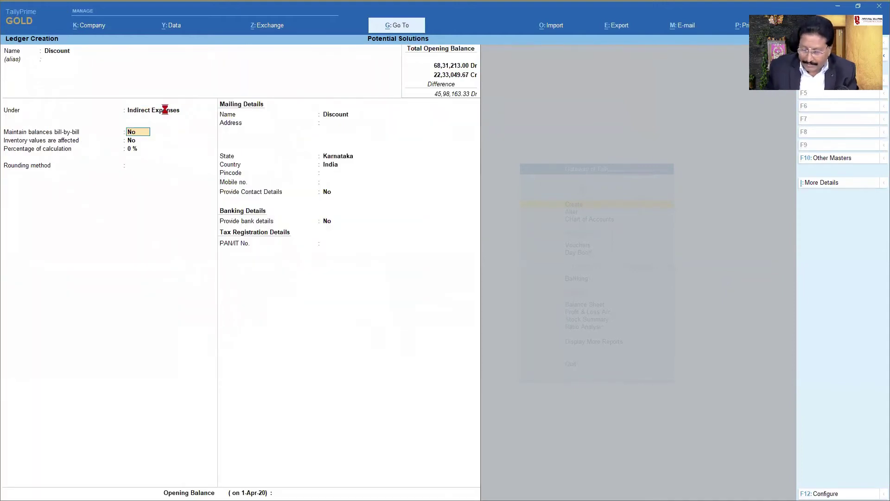
Step: Set Provide Percentage of Calculation and Rounding Method to No, accept the configuration, and set the option back to Yes
{"action": "key", "text": "F12"}
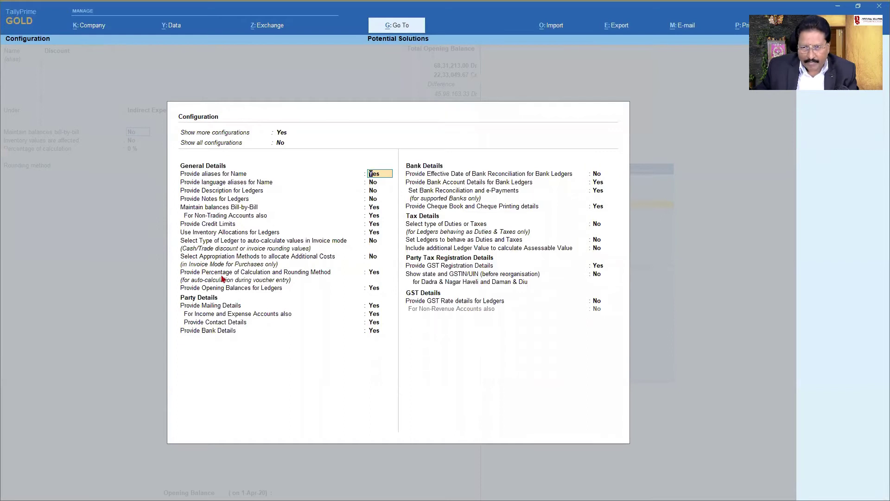
{"action": "left_click", "coordinate": [374, 274]}
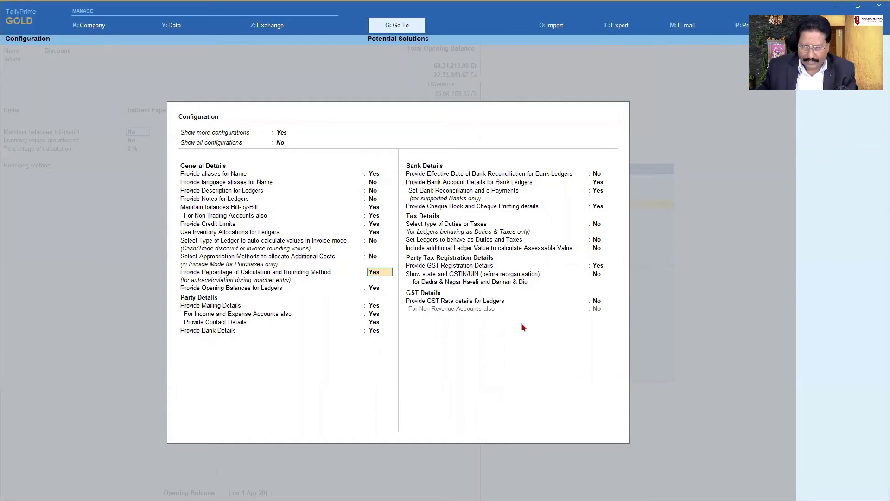
{"action": "key", "text": "n"}
{"action": "key", "text": "Return"}
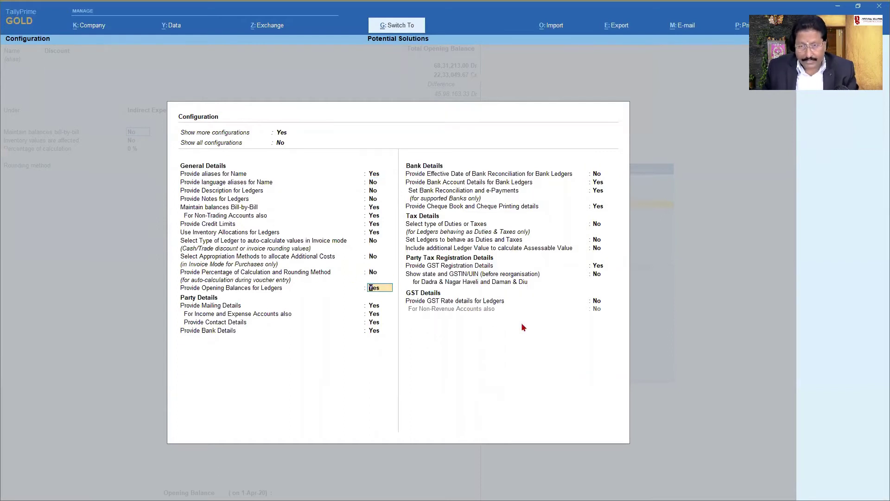
{"action": "key", "text": "ctrl+a"}
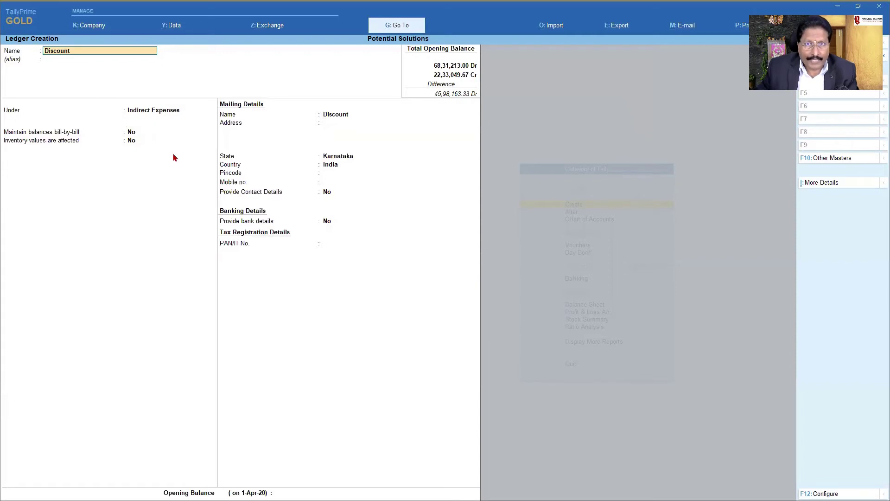
{"action": "key", "text": "F12"}
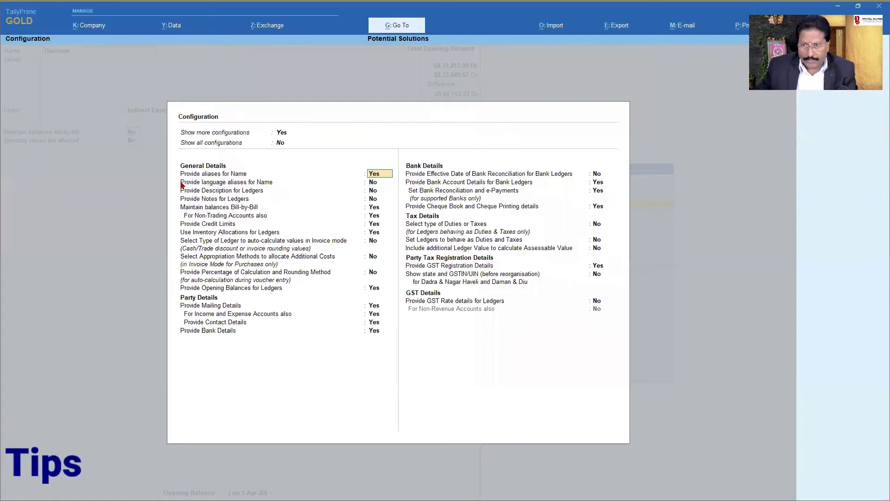
{"action": "left_click", "coordinate": [371, 274]}
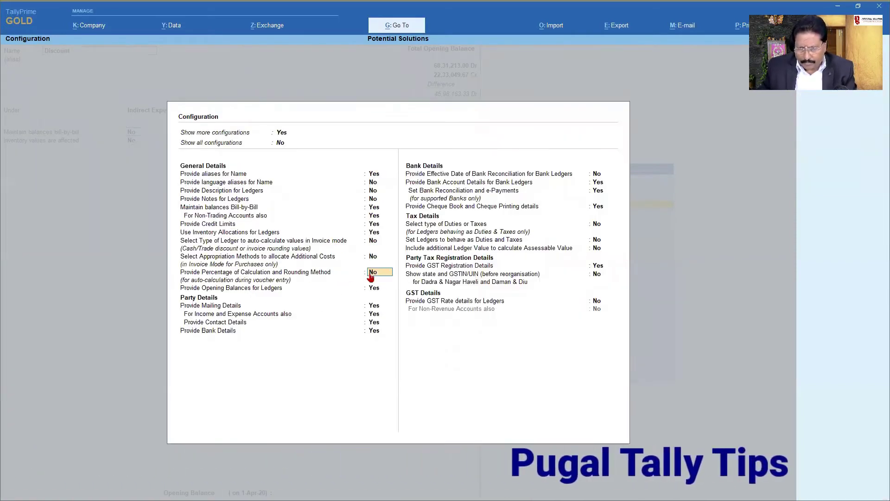
{"action": "key", "text": "y"}
{"action": "key", "text": "ctrl+a"}
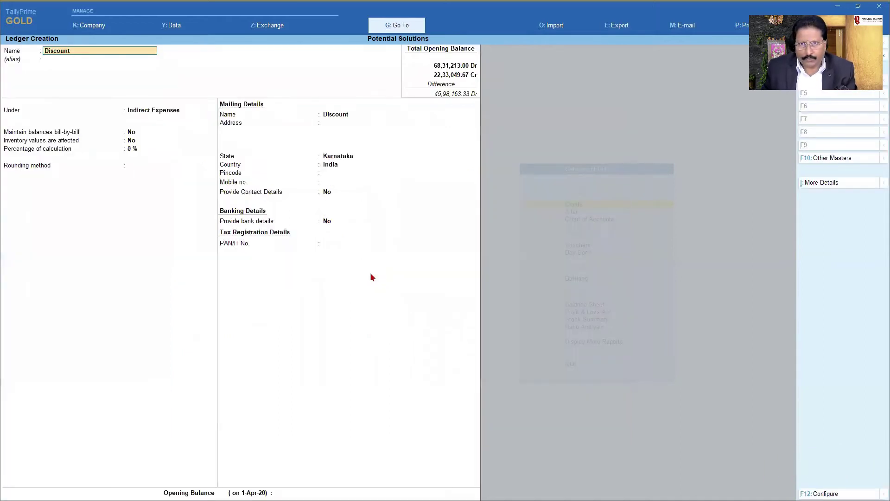
Step: Set the Discount ledger's percentage of calculation to -10 with On Total Sales as the method of calculation
{"action": "key", "text": "Return"}
{"action": "key", "text": "Return"}
{"action": "key", "text": "Return"}
{"action": "key", "text": "Return"}
{"action": "key", "text": "Return"}
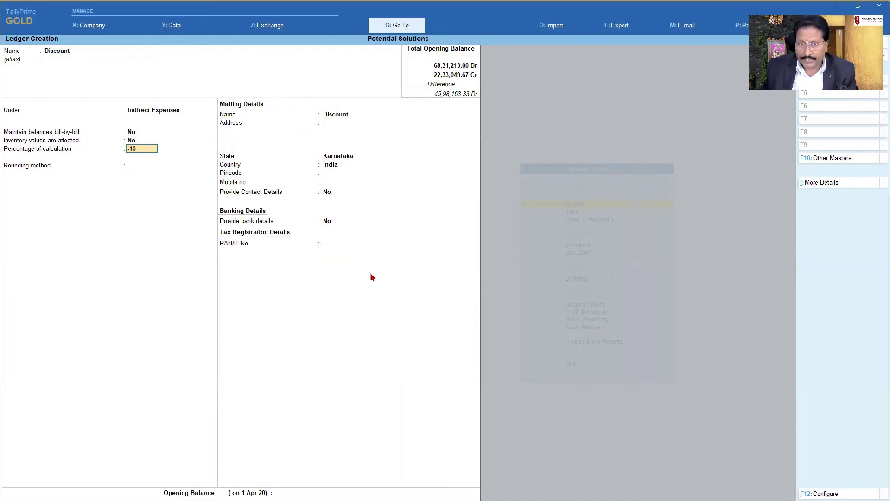
{"action": "key", "text": "Return"}
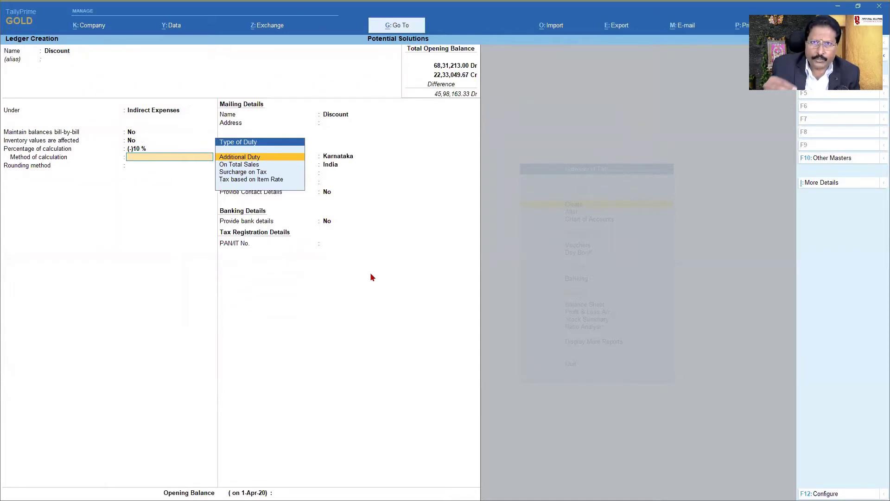
{"action": "key", "text": "Down"}
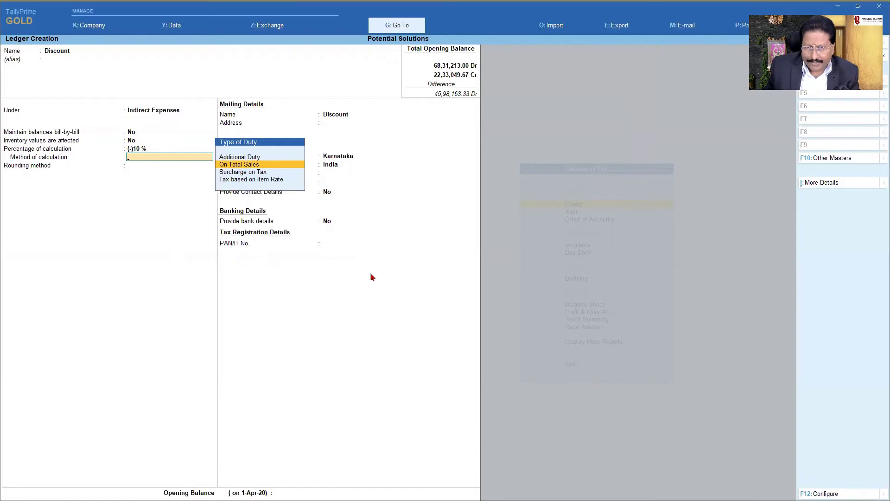
{"action": "key", "text": "Return"}
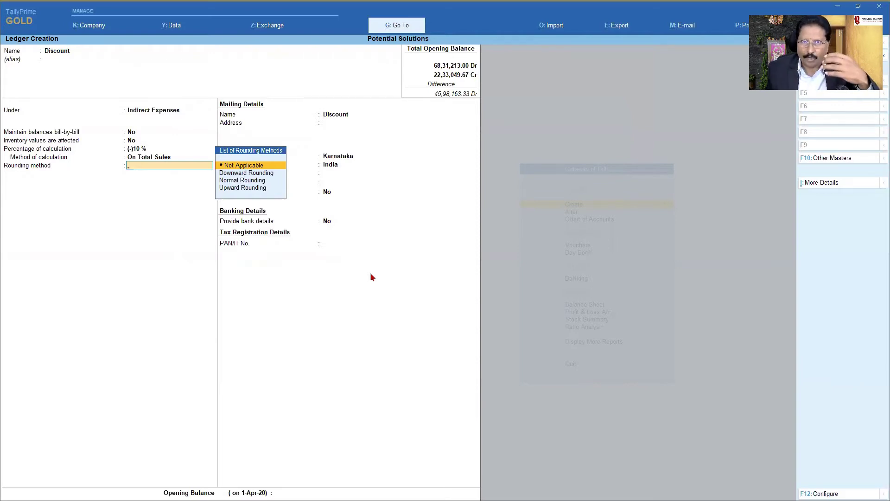
Step: Choose Normal Rounding with a rounding limit of 1 and save the Discount ledger
{"action": "key", "text": "Down"}
{"action": "key", "text": "Down"}
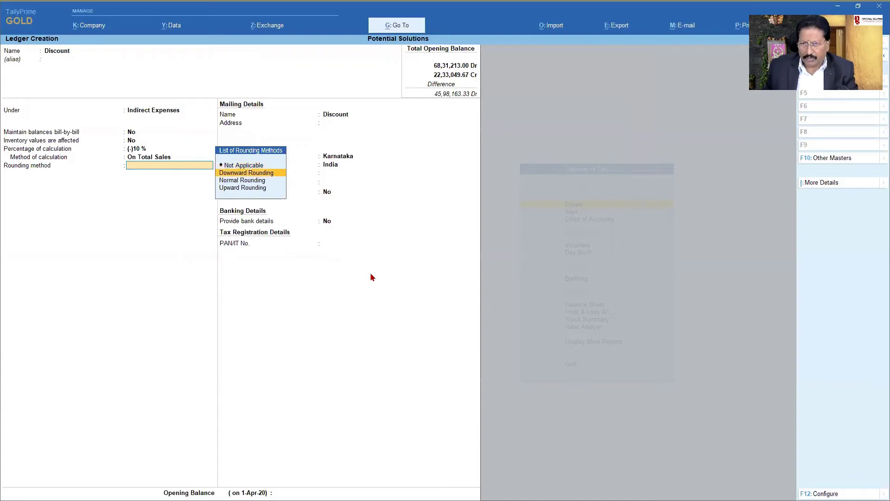
{"action": "key", "text": "Return"}
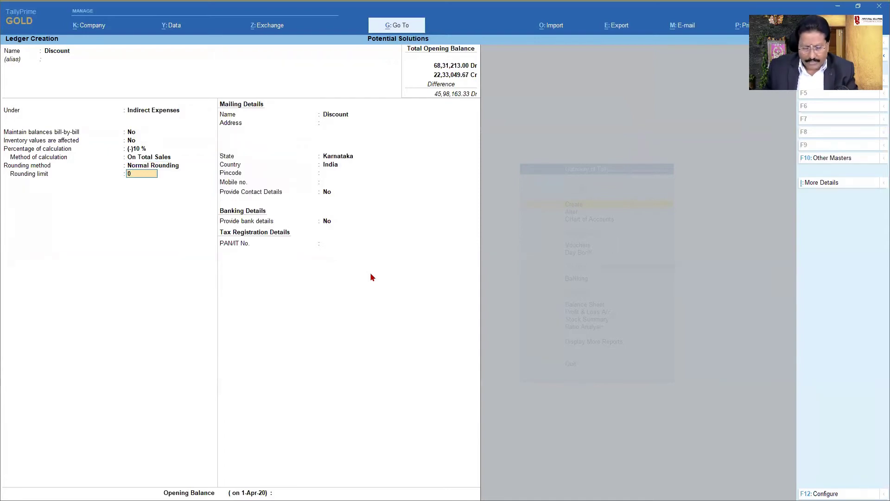
{"action": "key", "text": "Return"}
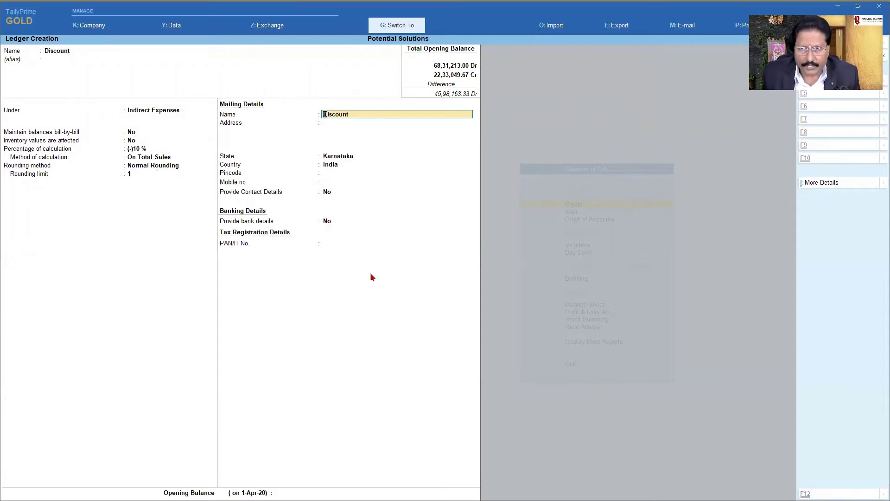
{"action": "key", "text": "ctrl+a"}
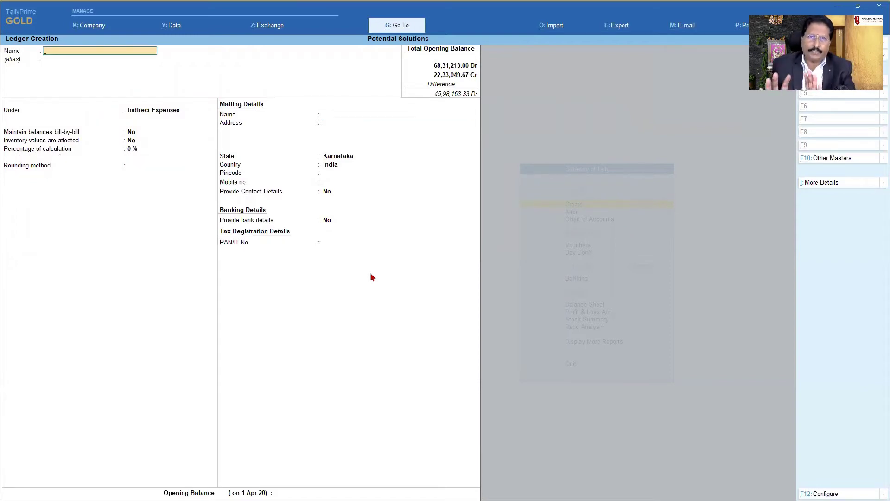
Step: Leave master creation and open a new sales voucher from the Gateway of Tally
{"action": "key", "text": "Escape"}
{"action": "key", "text": "Return"}
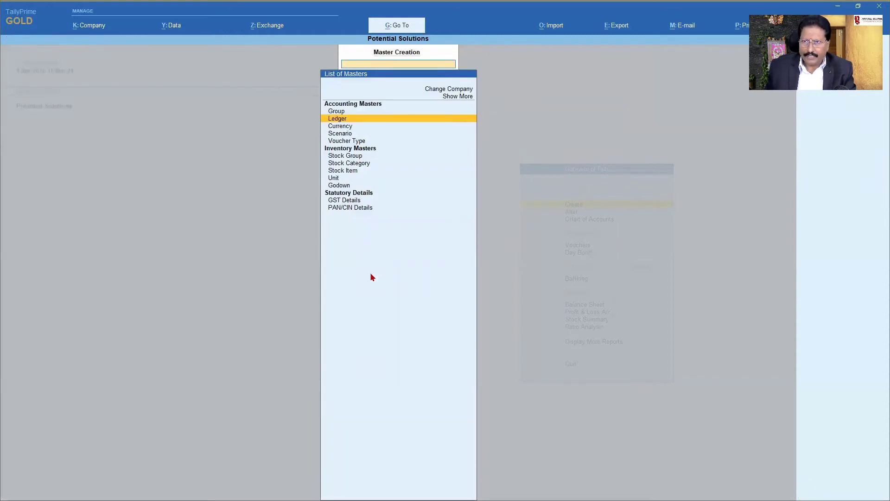
{"action": "key", "text": "Escape"}
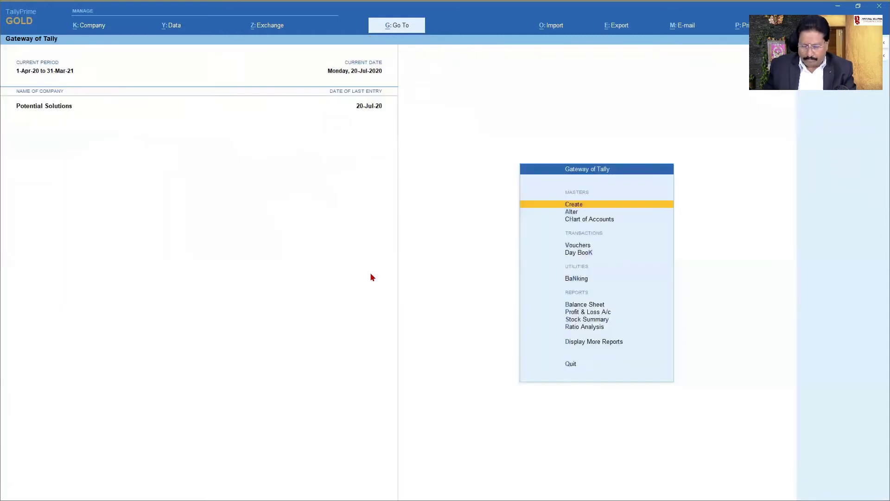
{"action": "key", "text": "v"}
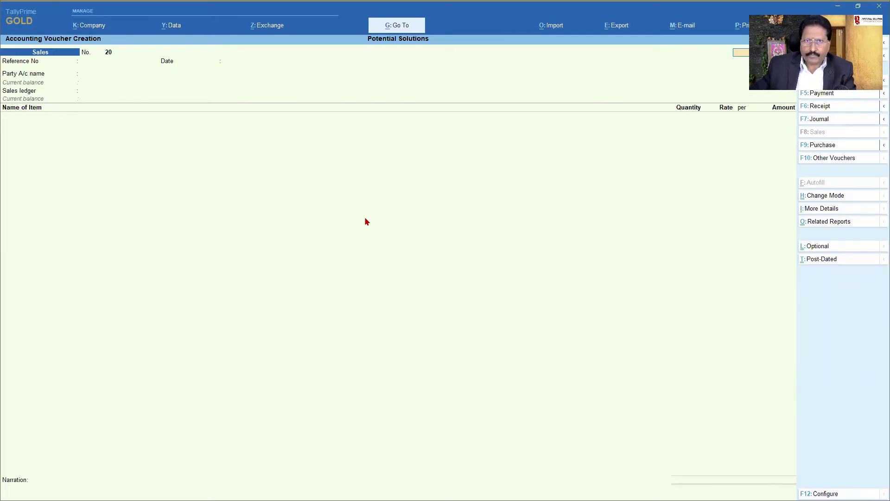
Step: Leave the voucher's reference fields blank, choose Aanchal International(Delhi) as the party account, and select Sales as the sales ledger
{"action": "key", "text": "Return"}
{"action": "key", "text": "Return"}
{"action": "key", "text": "Return"}
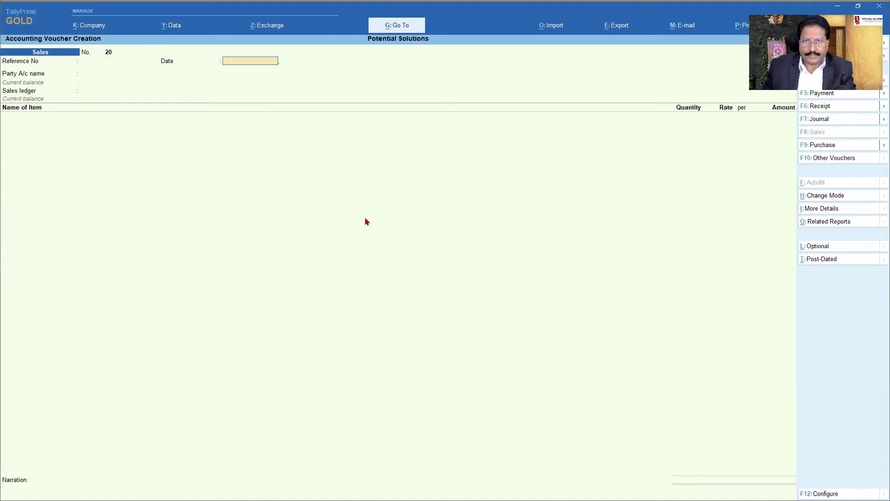
{"action": "key", "text": "Down"}
{"action": "key", "text": "Return"}
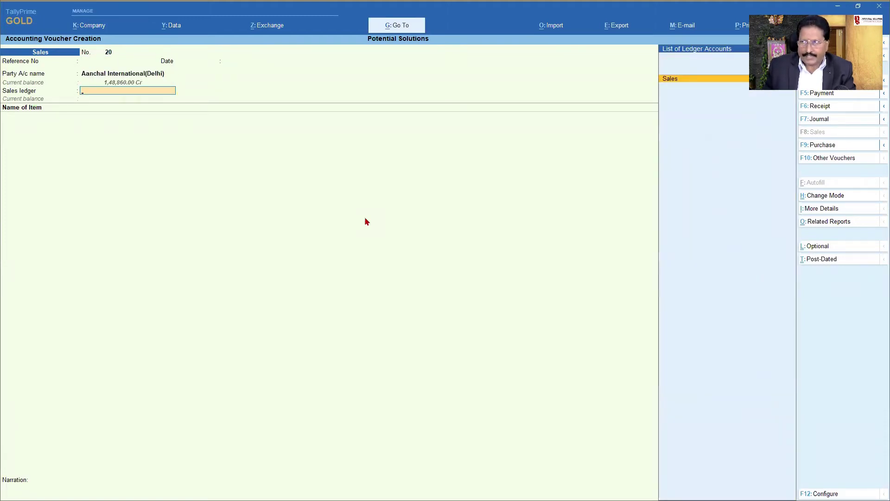
{"action": "key", "text": "Return"}
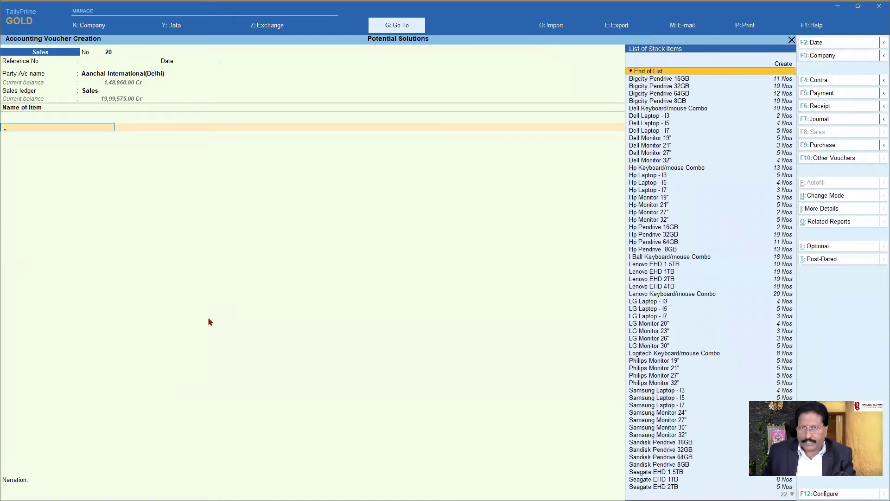
Step: Enter Dell Laptop - I5 as the stock item in the sales voucher
{"action": "key", "text": "Down"}
{"action": "key", "text": "Down"}
{"action": "key", "text": "Down"}
{"action": "key", "text": "Down"}
{"action": "key", "text": "Down"}
{"action": "key", "text": "Down"}
{"action": "key", "text": "Down"}
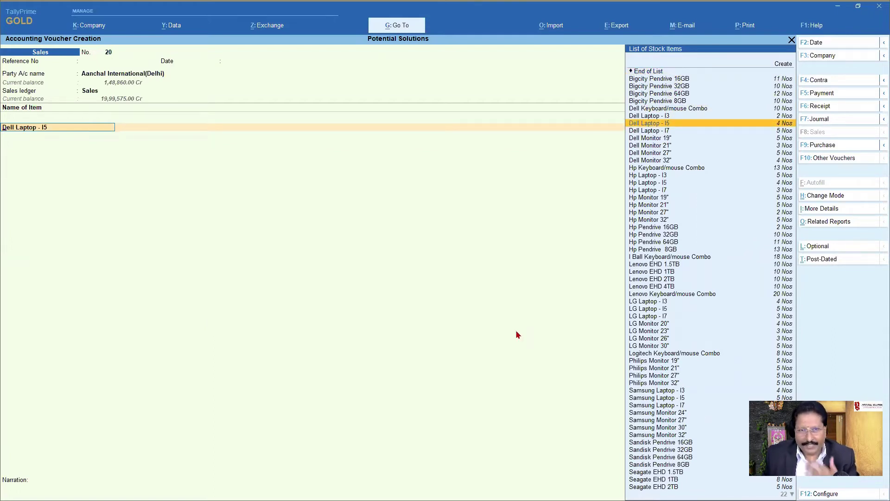
{"action": "key", "text": "Return"}
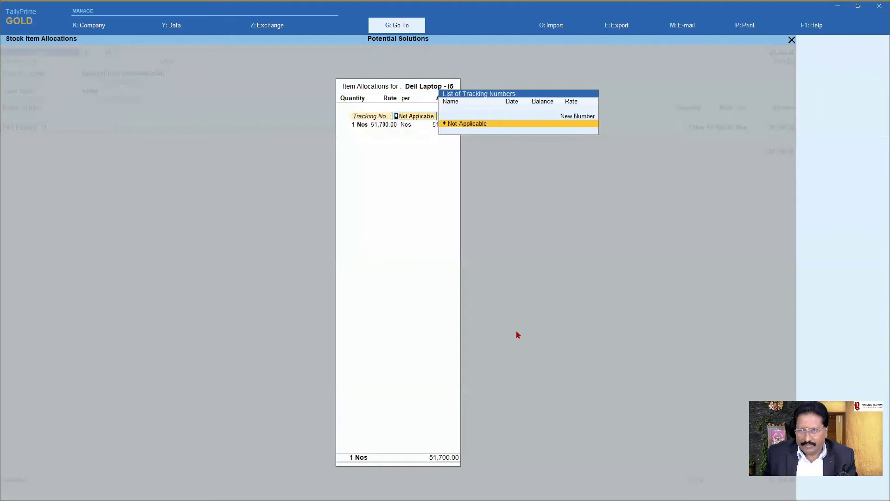
Step: Allocate 1 Nos of the laptop at a rate of 51,700.00 with tracking number Not Applicable, and end the item list
{"action": "key", "text": "Return"}
{"action": "key", "text": "Return"}
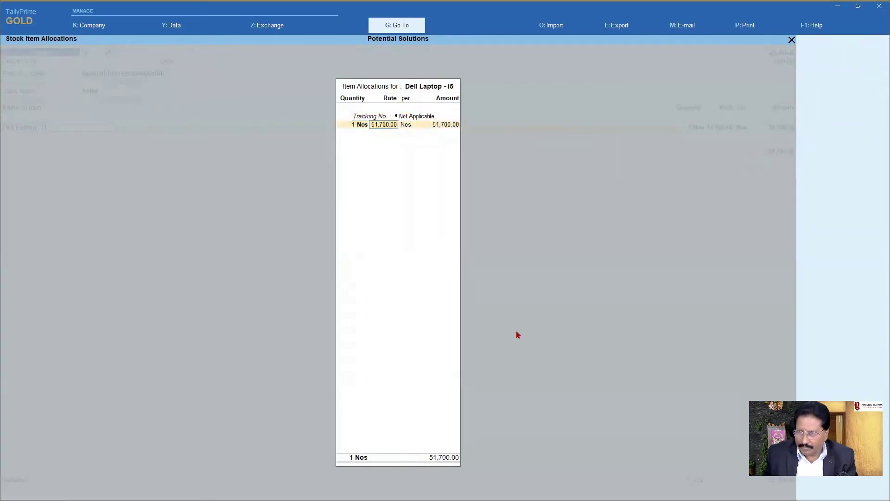
{"action": "key", "text": "Return"}
{"action": "key", "text": "Return"}
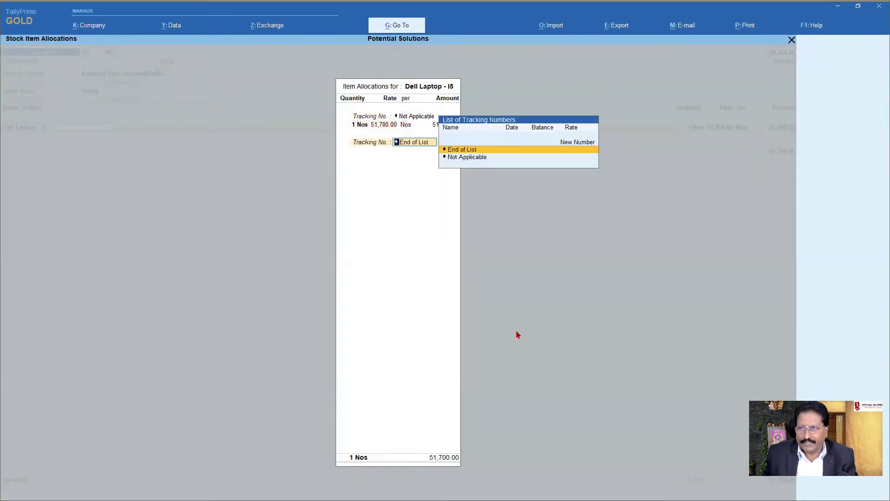
{"action": "key", "text": "Return"}
{"action": "key", "text": "Return"}
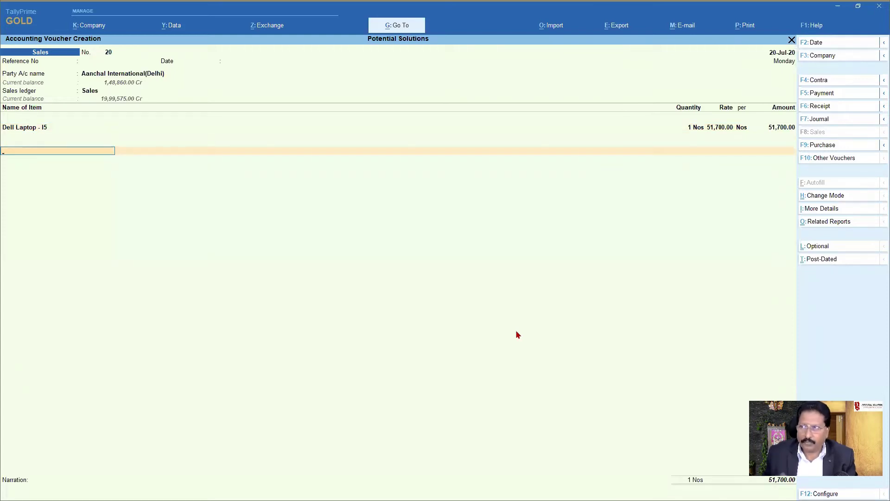
Step: Add the Discount ledger below the laptop with its automatic (-)10% rate and amount, and end the ledger entries
{"action": "type", "text": "Di"}
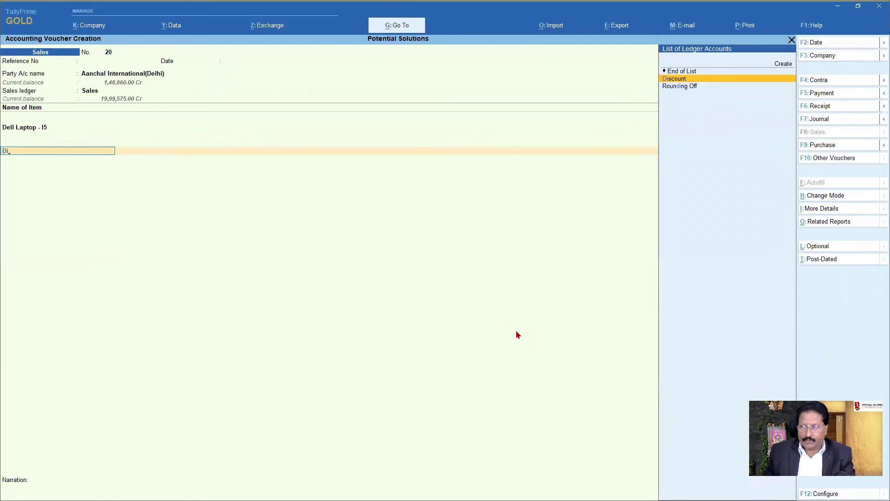
{"action": "key", "text": "Return"}
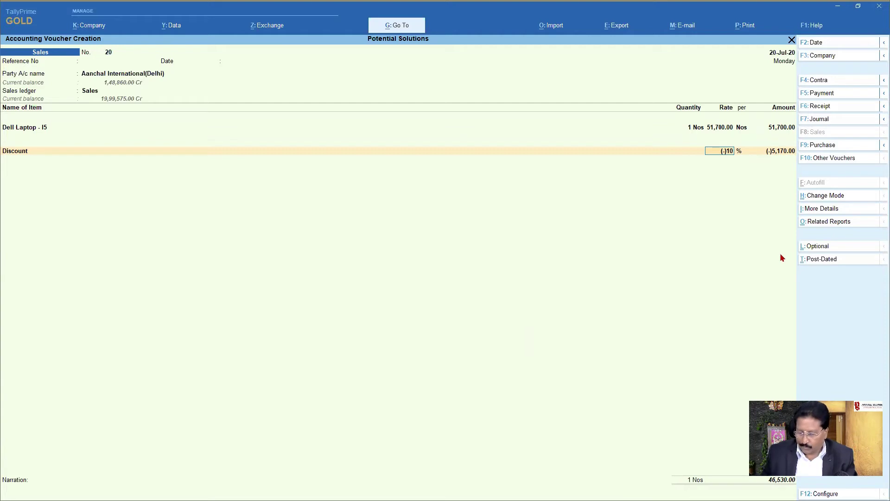
{"action": "key", "text": "Return"}
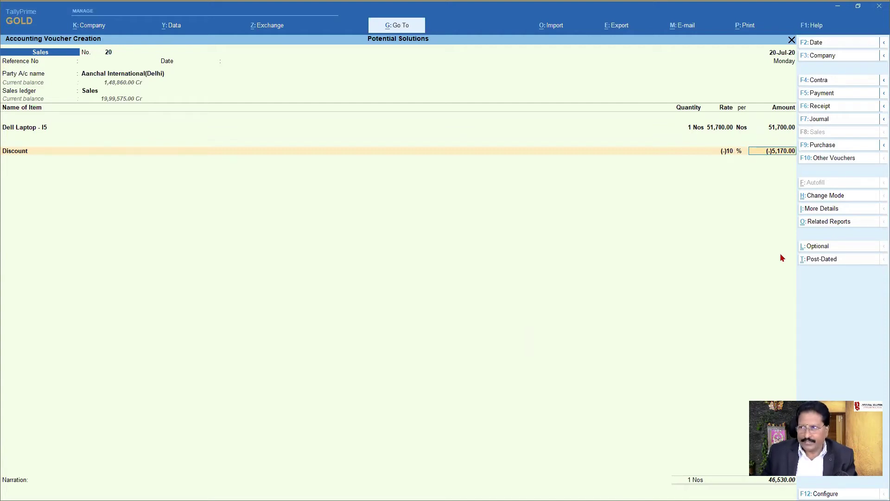
{"action": "key", "text": "Return"}
{"action": "key", "text": "Return"}
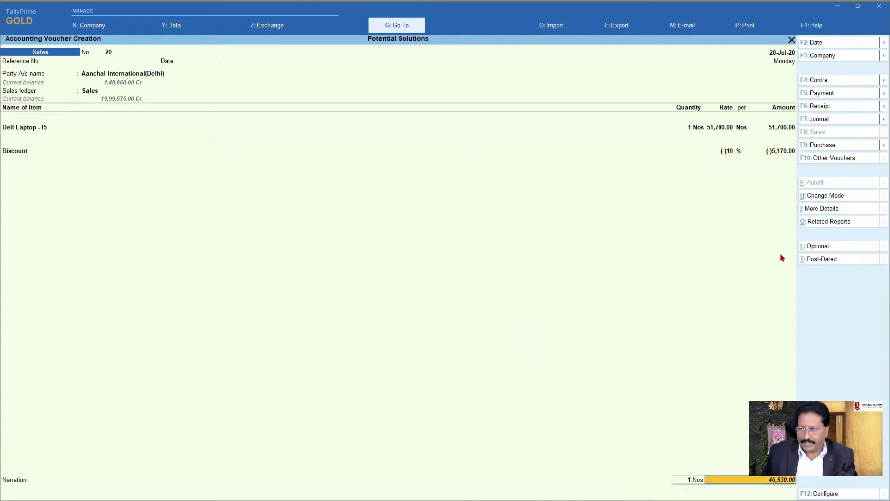
Step: Accept the party's bill-wise details as a New Ref with 15 credit days, leave the narration blank, and save the sales voucher
{"action": "key", "text": "Return"}
{"action": "key", "text": "Return"}
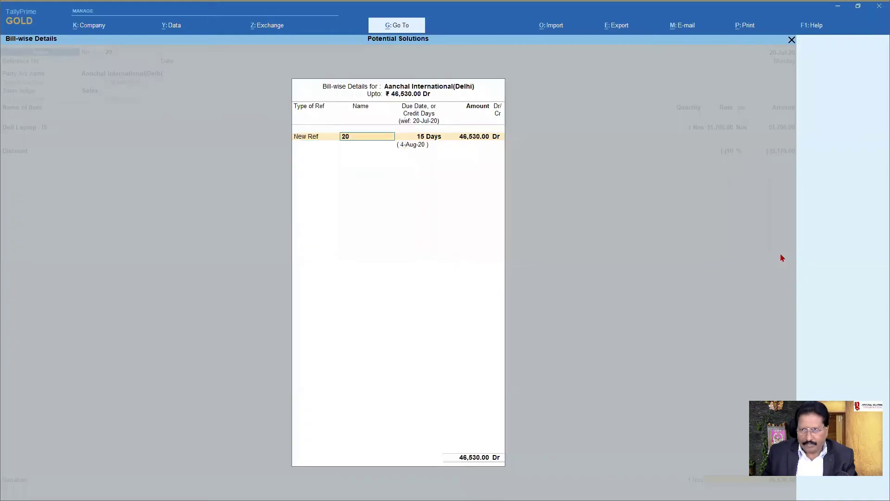
{"action": "key", "text": "Return"}
{"action": "key", "text": "Return"}
{"action": "key", "text": "Return"}
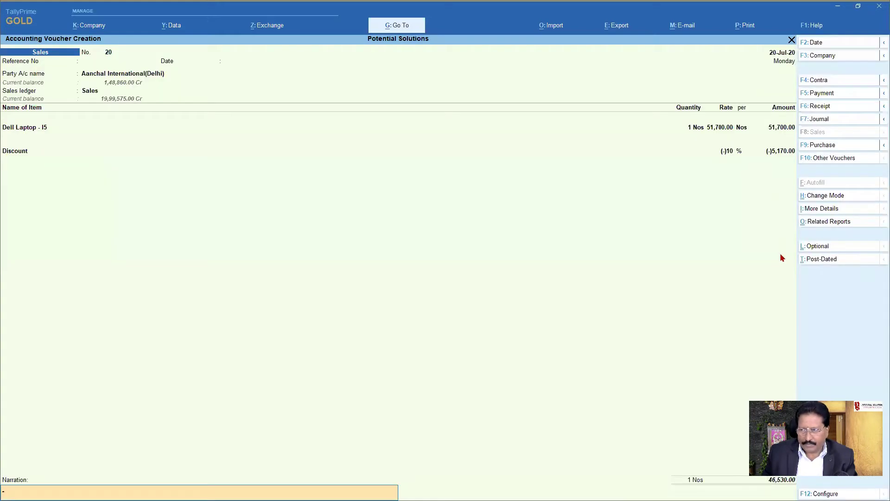
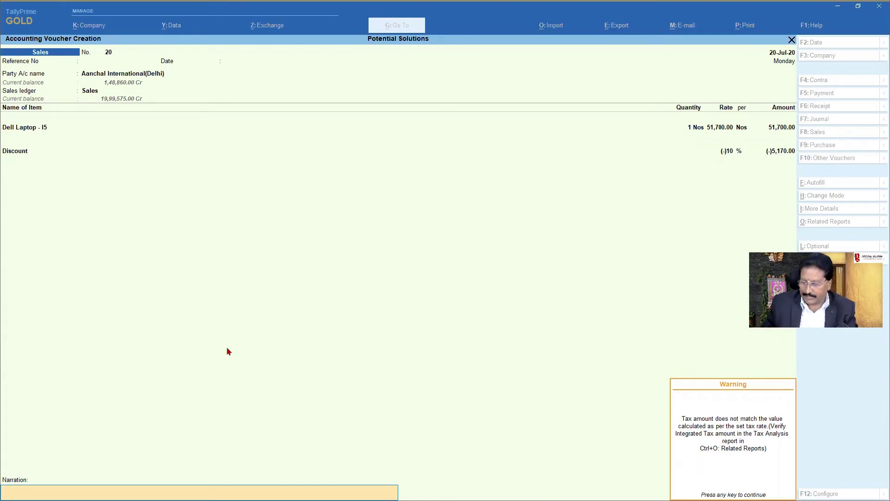
{"action": "key", "text": "Return"}
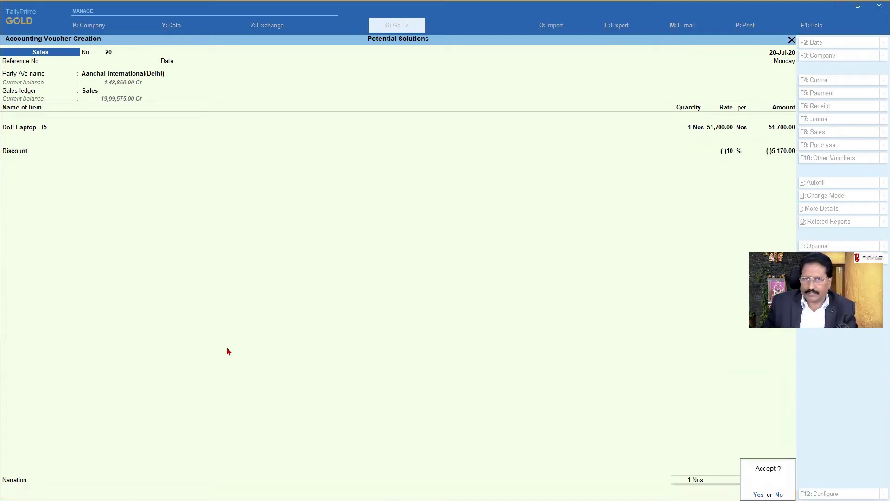
{"action": "key", "text": "Return"}
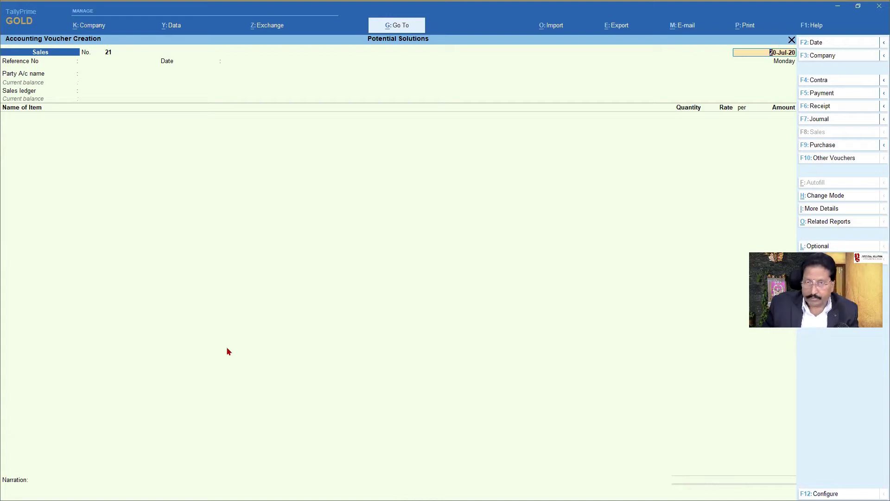
Step: Reopen the saved sales voucher, preview its Tax Invoice for printing, and zoom in to examine the discount line
{"action": "key", "text": "Page_Up"}
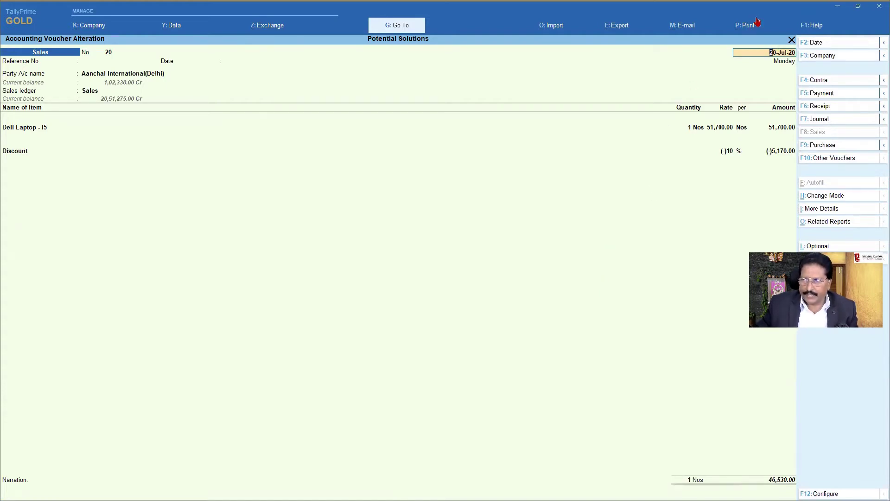
{"action": "left_click", "coordinate": [745, 27]}
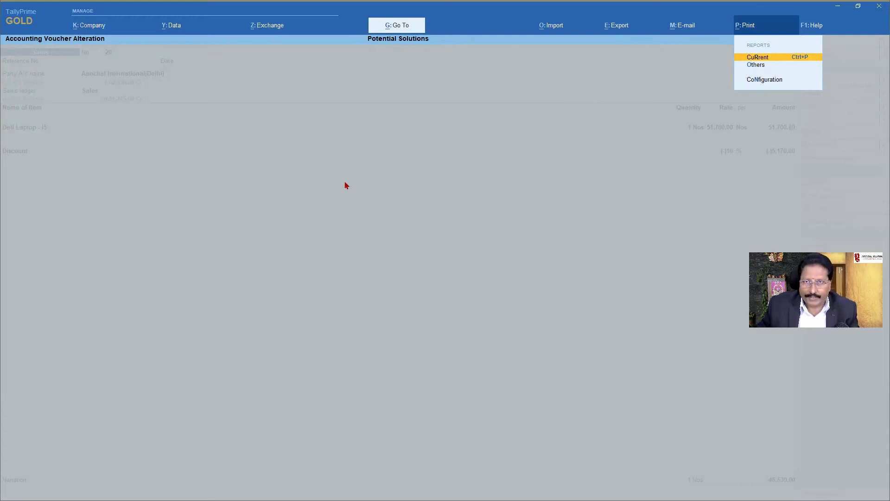
{"action": "key", "text": "Escape"}
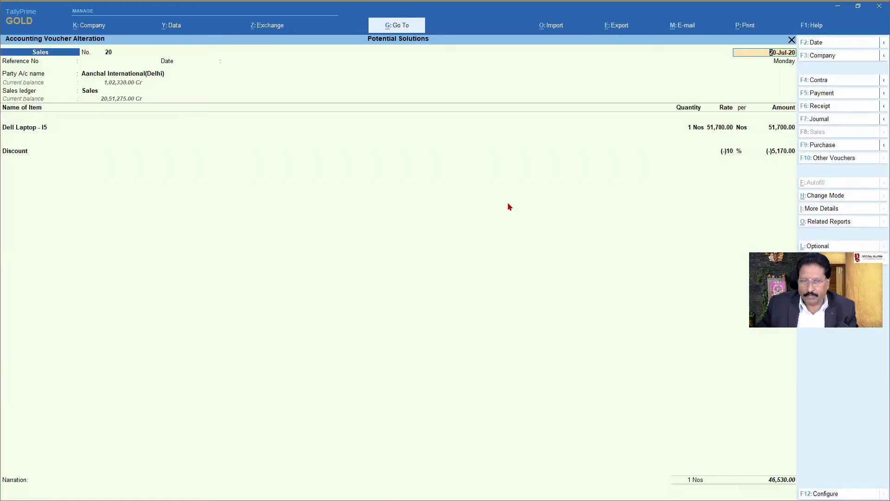
{"action": "key", "text": "ctrl"}
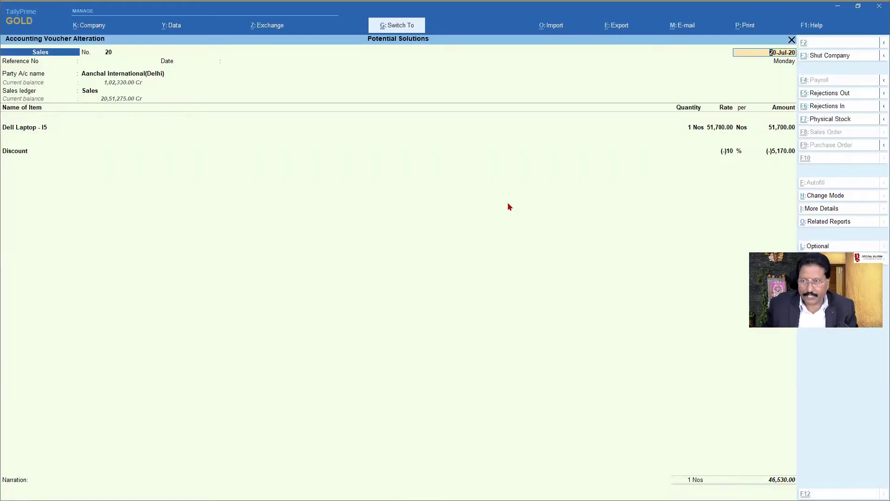
{"action": "key", "text": "ctrl+a"}
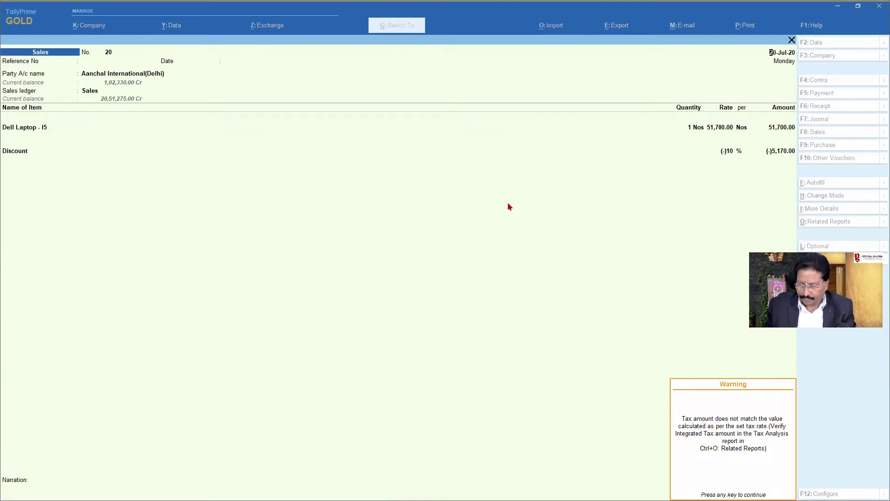
{"action": "key", "text": "Return"}
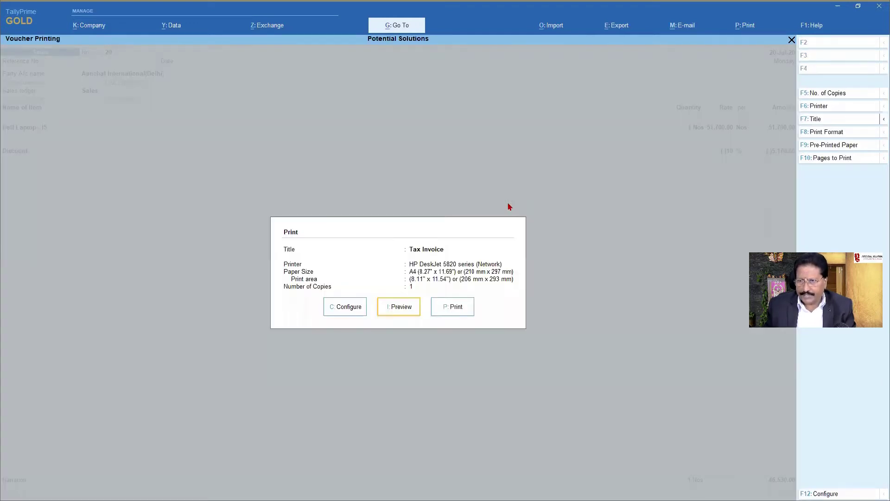
{"action": "key", "text": "i"}
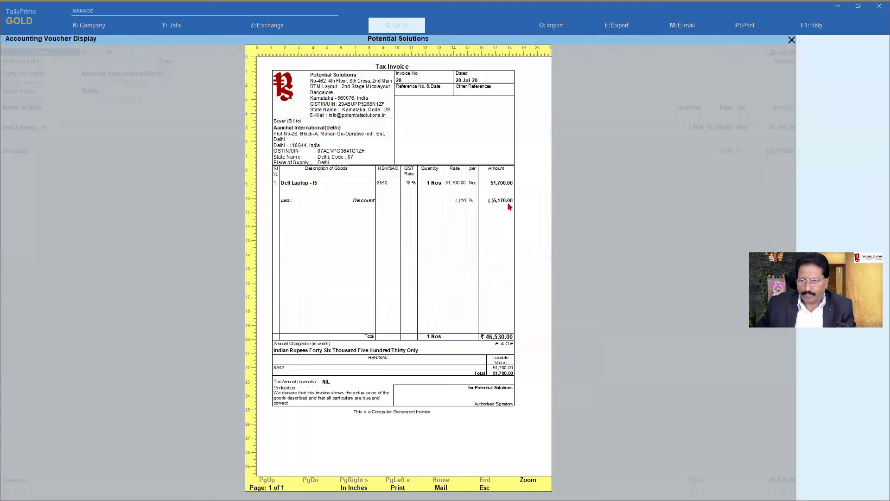
{"action": "left_click", "coordinate": [528, 482]}
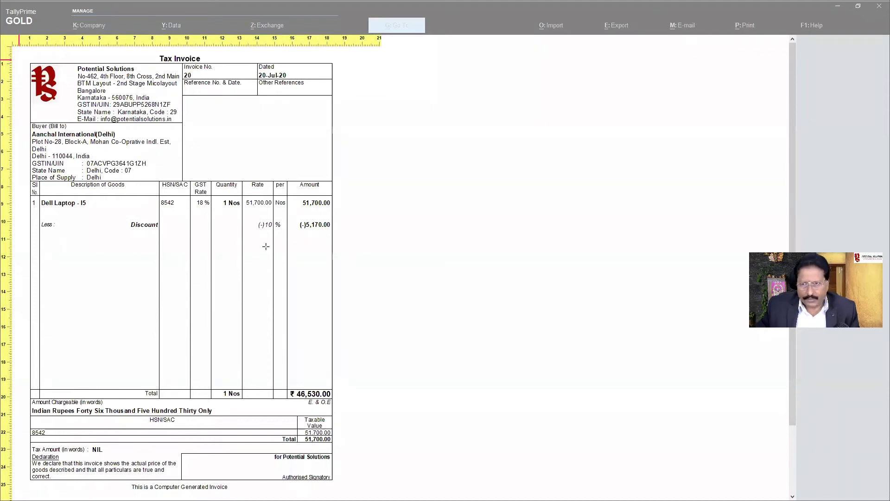
{"action": "mouse_move", "coordinate": [244, 216]}
{"action": "left_mouse_down"}
{"action": "mouse_move", "coordinate": [281, 231]}
{"action": "mouse_move", "coordinate": [248, 217]}
{"action": "left_mouse_up"}
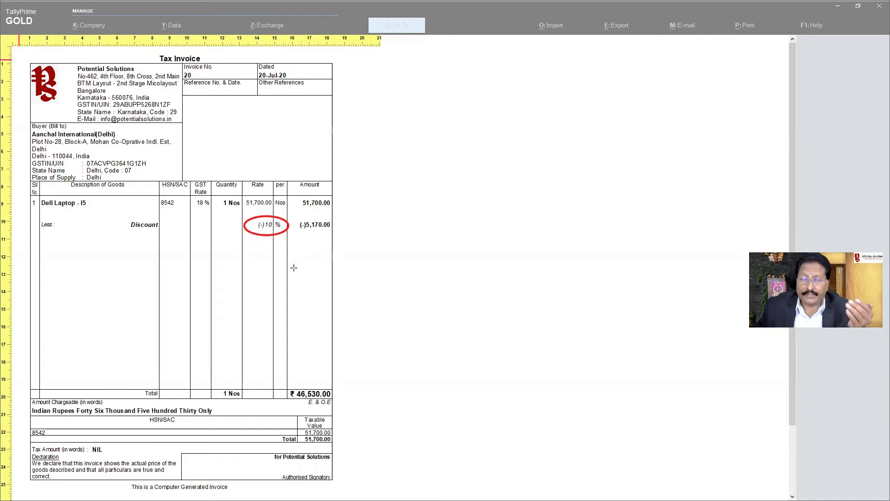
Step: Close the invoice preview and quit the voucher screens without changes to return to the Gateway of Tally
{"action": "left_click", "coordinate": [398, 124]}
{"action": "key", "text": "Escape"}
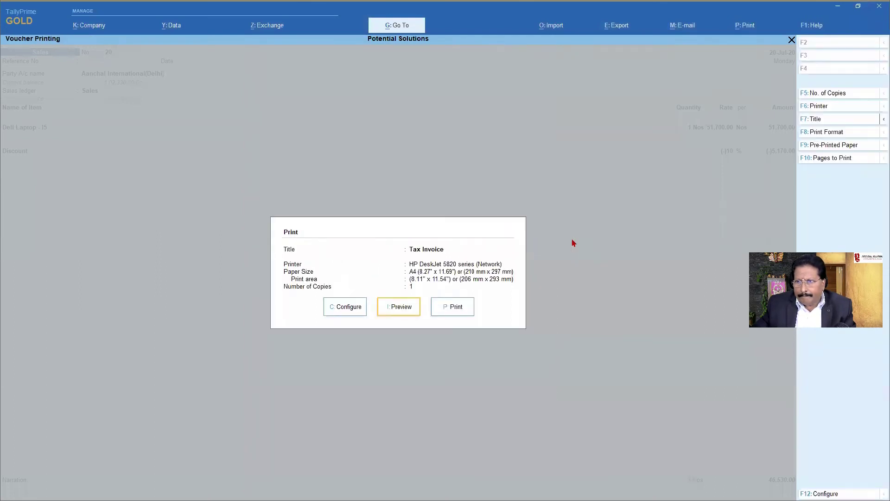
{"action": "key", "text": "Escape"}
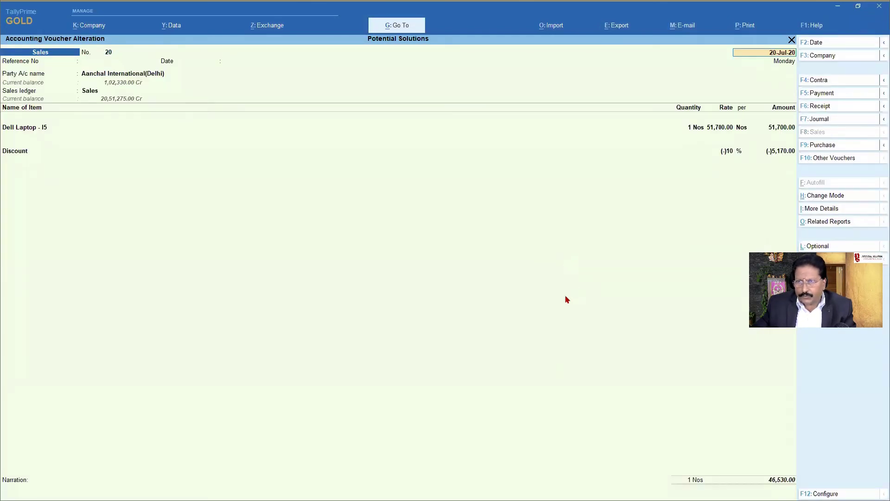
{"action": "key", "text": "BackSpace"}
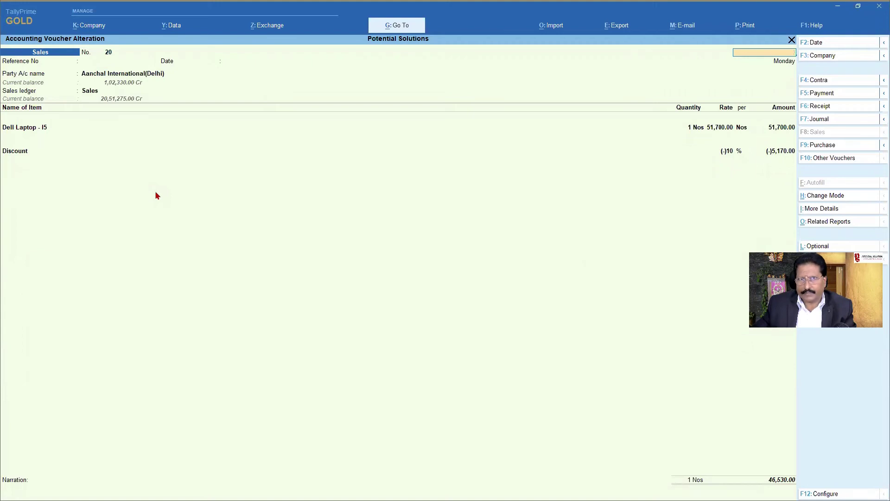
{"action": "key", "text": "Escape"}
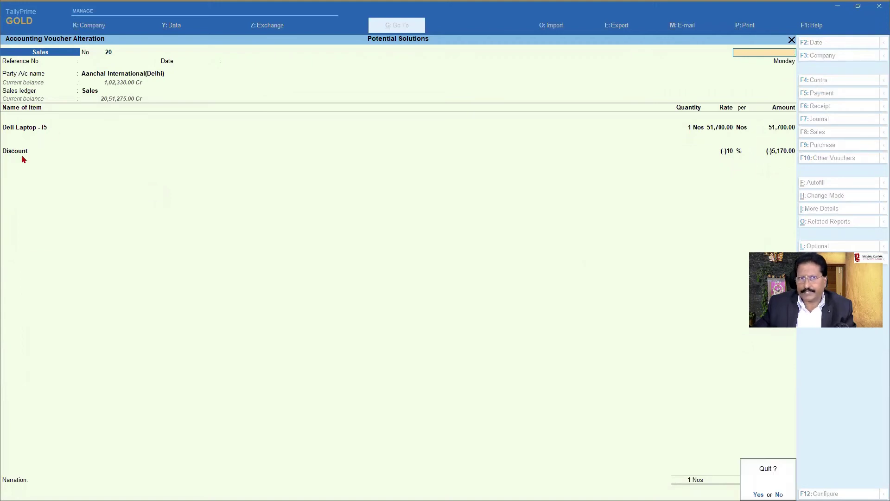
{"action": "key", "text": "y"}
{"action": "key", "text": "Escape"}
{"action": "key", "text": "y"}
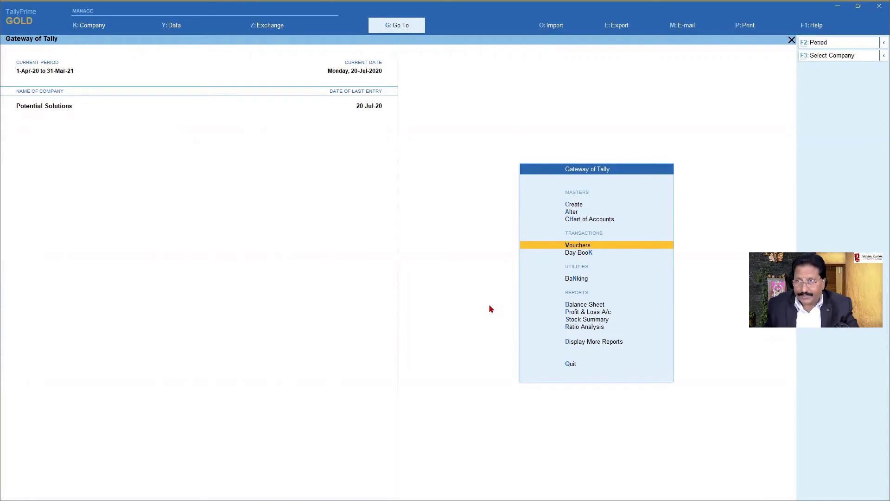
Step: Open the Ledger Vouchers report for the Sales ledger
{"action": "key", "text": "alt+g"}
{"action": "type", "text": "Ledger"}
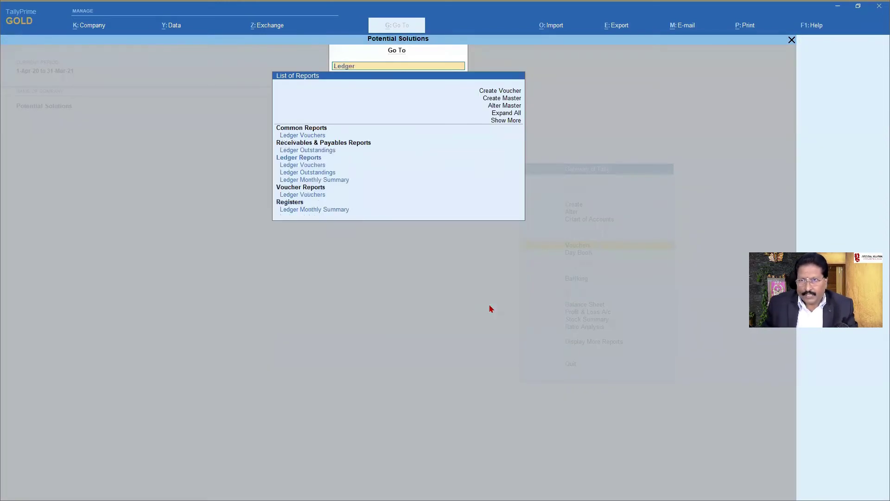
{"action": "key", "text": "Return"}
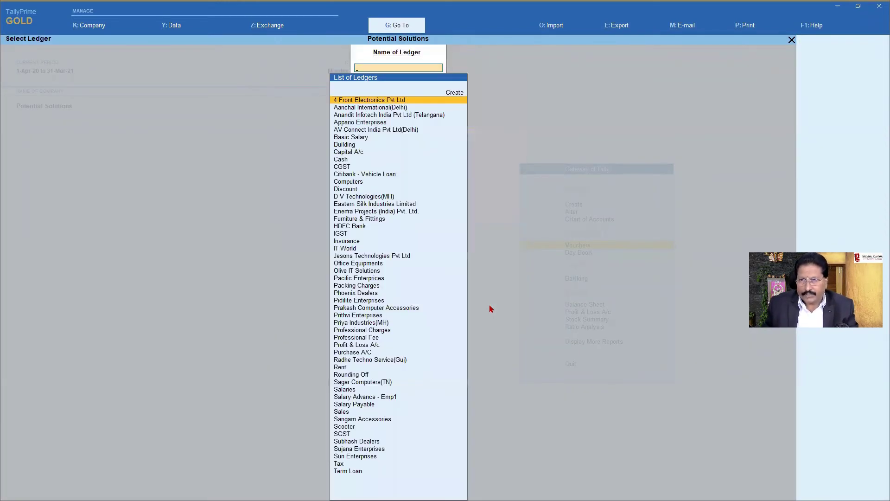
{"action": "type", "text": "Sa"}
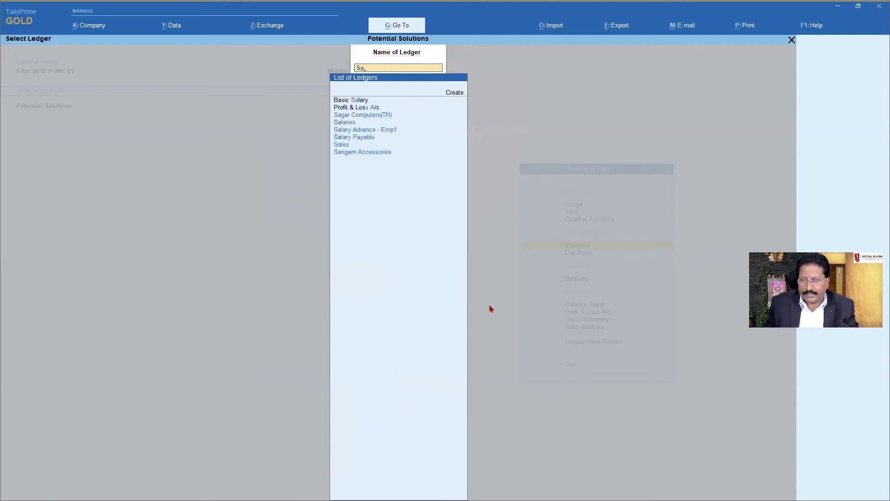
{"action": "type", "text": "le"}
{"action": "key", "text": "Return"}
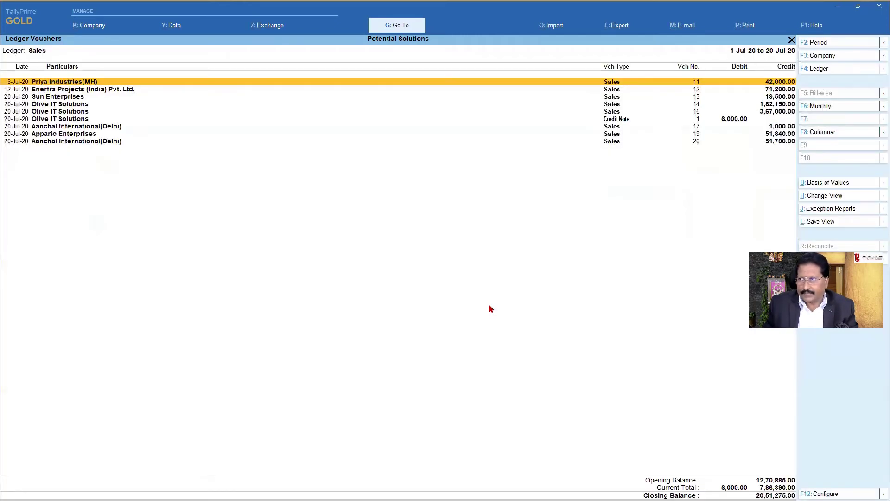
Step: Inspect the last Aanchal International(Delhi) sales voucher from the Sales ledger report, and return to the report without changes
{"action": "key", "text": "Down"}
{"action": "key", "text": "Down"}
{"action": "key", "text": "Down"}
{"action": "key", "text": "Down"}
{"action": "key", "text": "Down"}
{"action": "key", "text": "Down"}
{"action": "key", "text": "Down"}
{"action": "key", "text": "Down"}
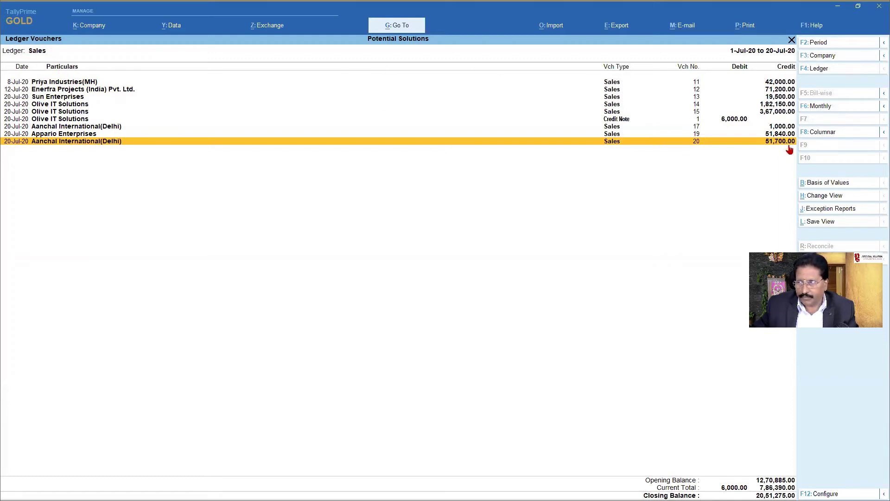
{"action": "key", "text": "Return"}
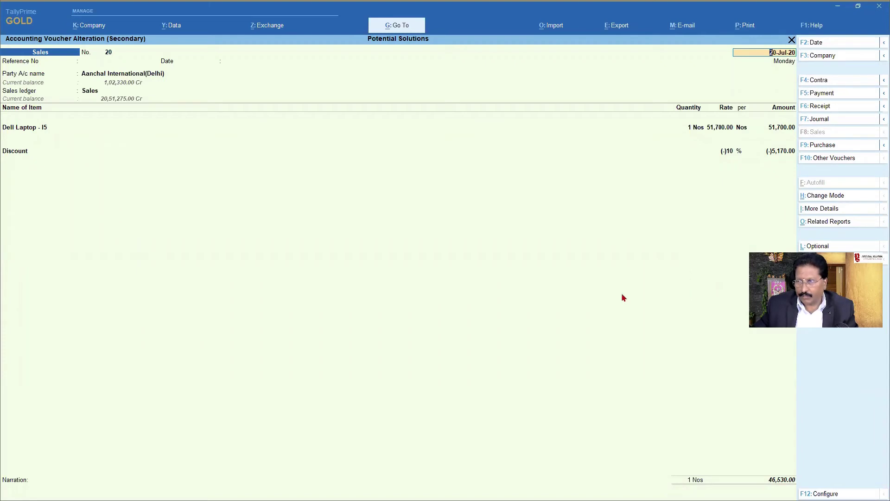
{"action": "key", "text": "Escape"}
{"action": "key", "text": "y"}
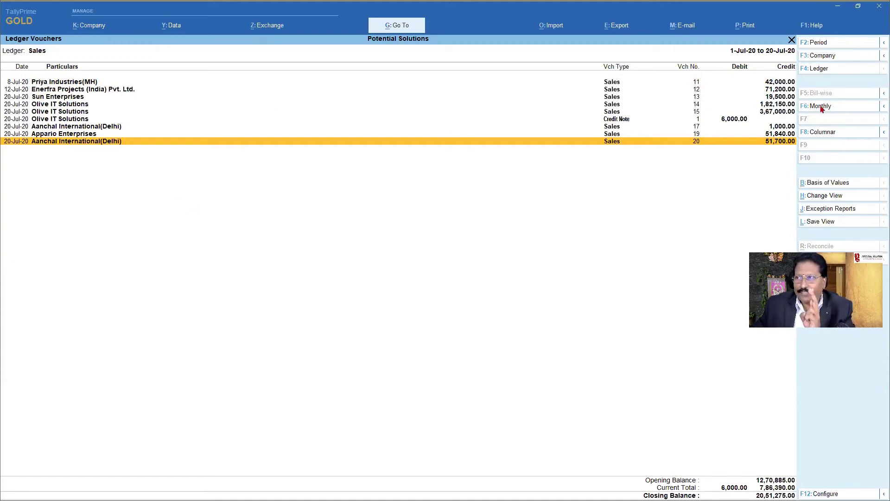
Step: Switch the Ledger Vouchers report to the Discount ledger
{"action": "left_click", "coordinate": [813, 71]}
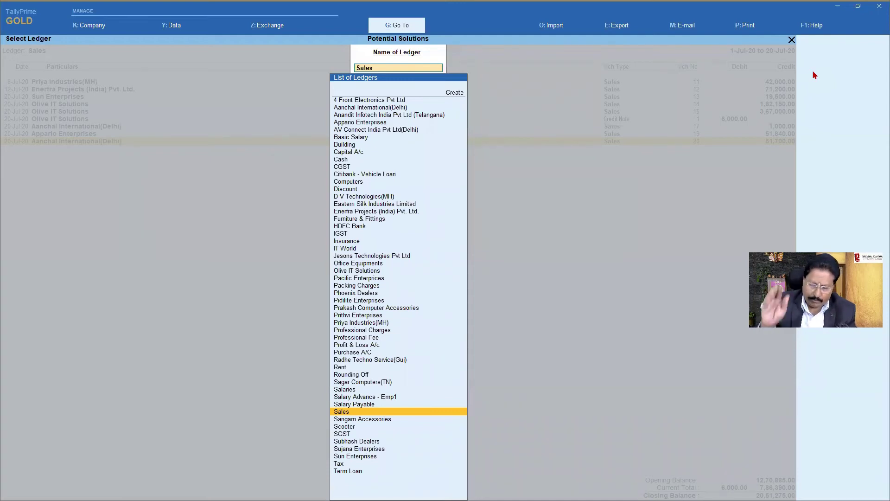
{"action": "type", "text": "Dis"}
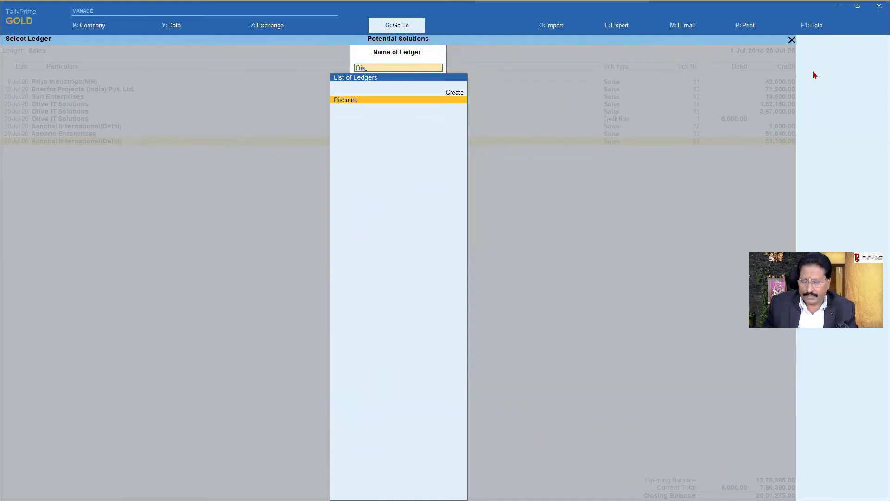
{"action": "key", "text": "Return"}
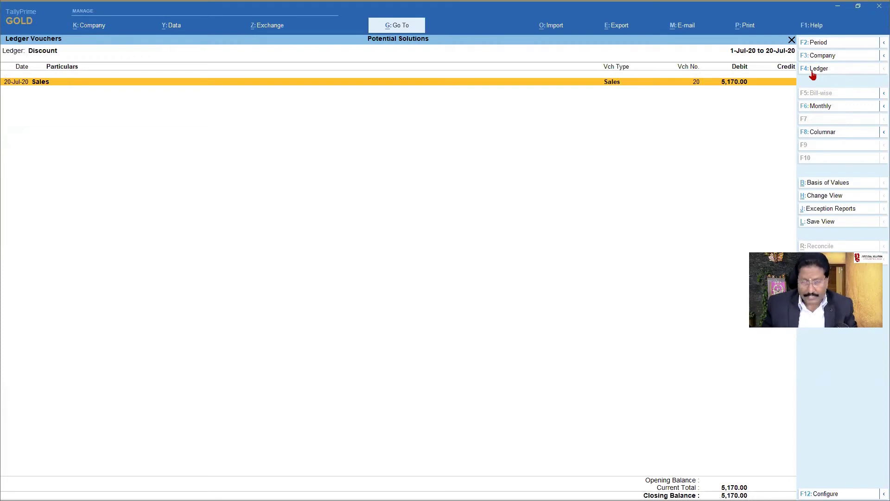
Step: Open the Profit & Loss A/c report and drill down into its Indirect Expenses group
{"action": "key", "text": "alt+g"}
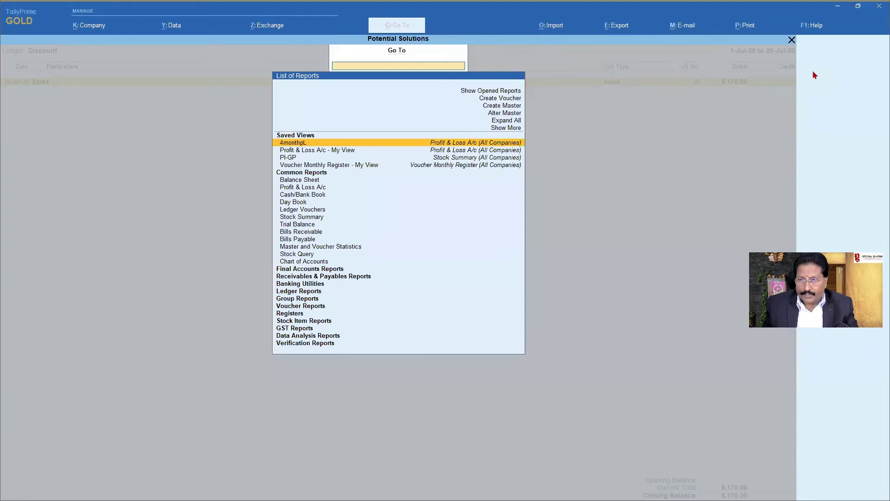
{"action": "type", "text": "Prof"}
{"action": "key", "text": "Down"}
{"action": "key", "text": "Down"}
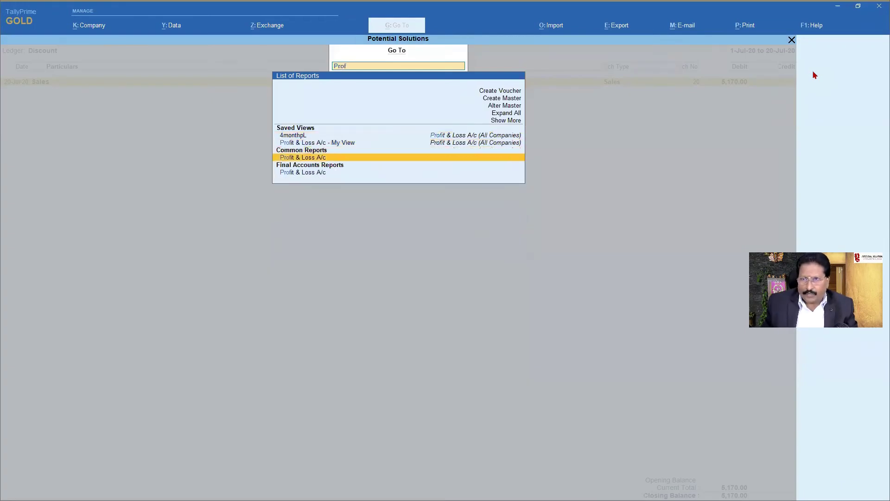
{"action": "key", "text": "Return"}
{"action": "key", "text": "Down"}
{"action": "key", "text": "Down"}
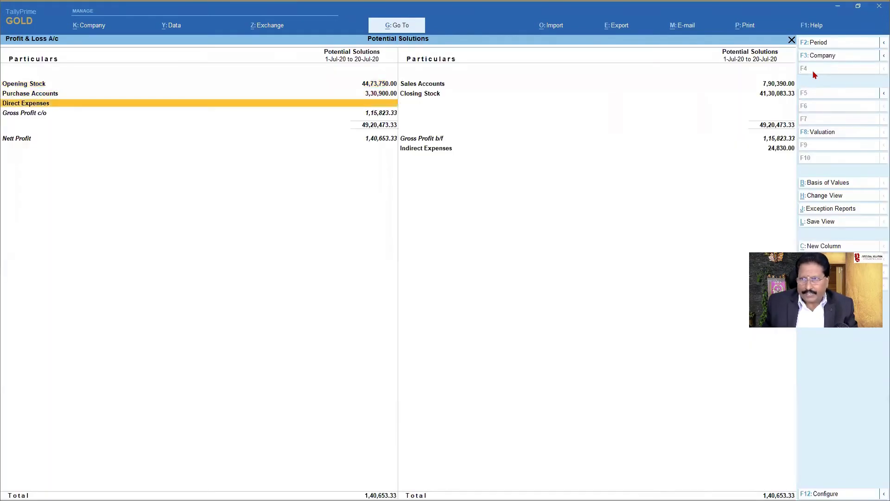
{"action": "key", "text": "Down"}
{"action": "key", "text": "Down"}
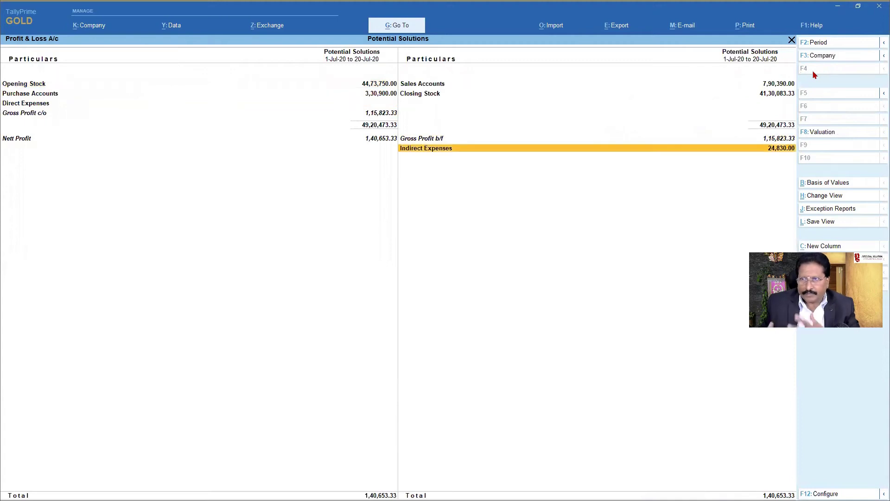
{"action": "key", "text": "Return"}
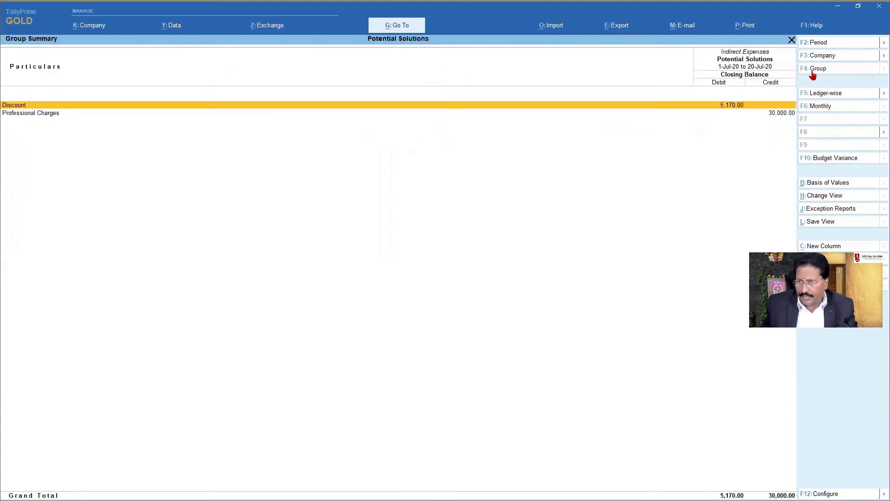
Step: Move the Professional Charges ledger under the Direct Incomes group, save it, and return to the Profit & Loss A/c
{"action": "key", "text": "Down"}
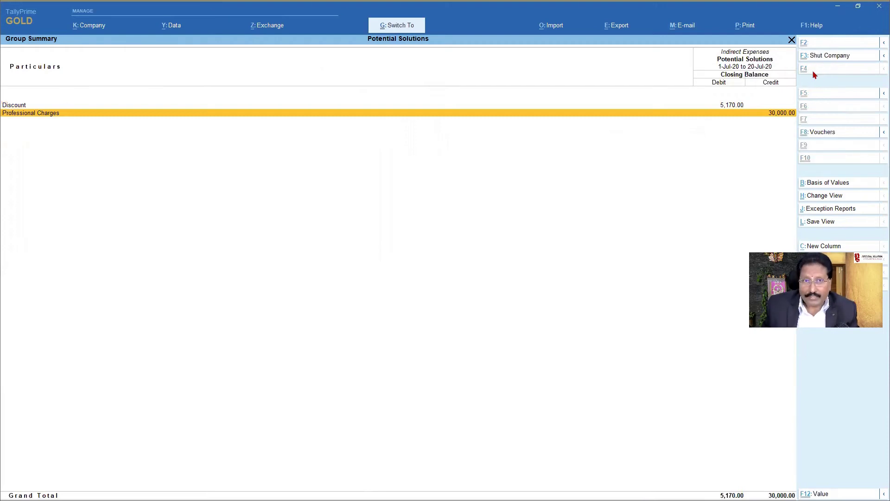
{"action": "key", "text": "ctrl+Return"}
{"action": "key", "text": "Return"}
{"action": "key", "text": "Return"}
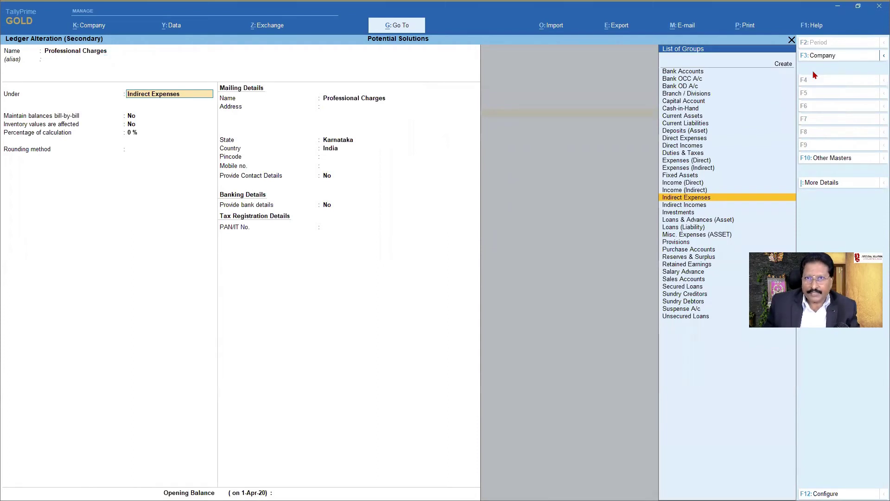
{"action": "type", "text": "di"}
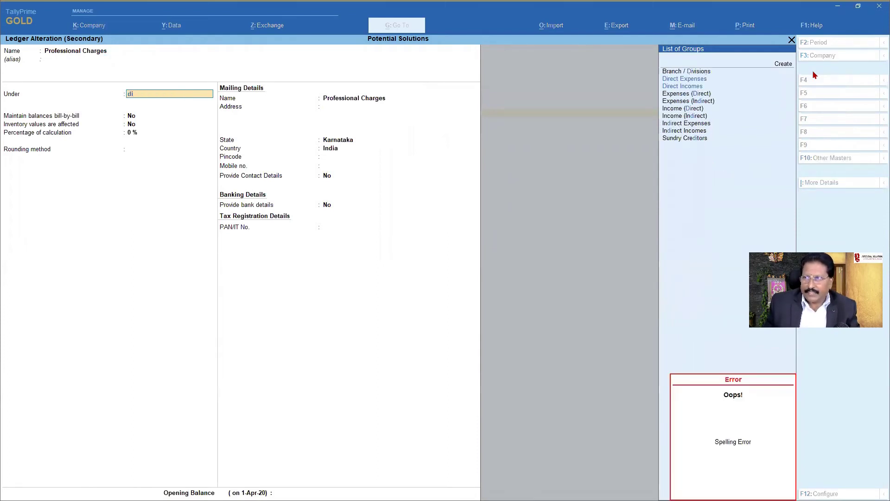
{"action": "key", "text": "Down"}
{"action": "key", "text": "Down"}
{"action": "key", "text": "Return"}
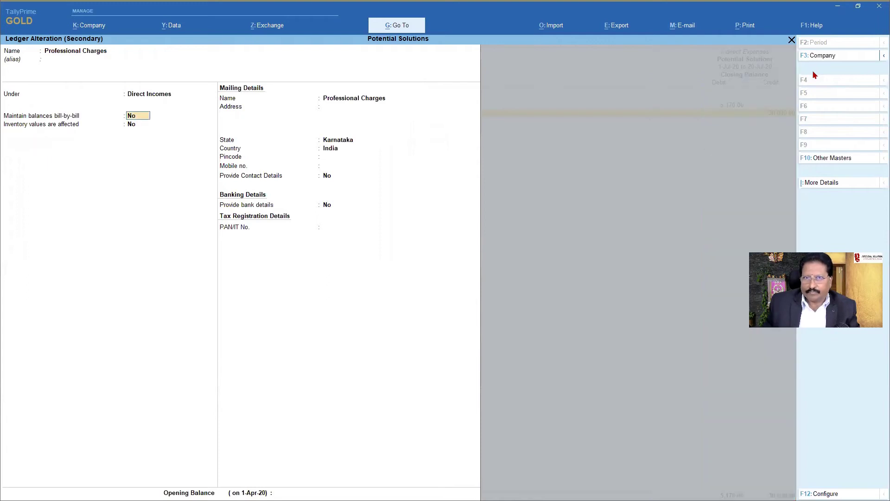
{"action": "key", "text": "ctrl+a"}
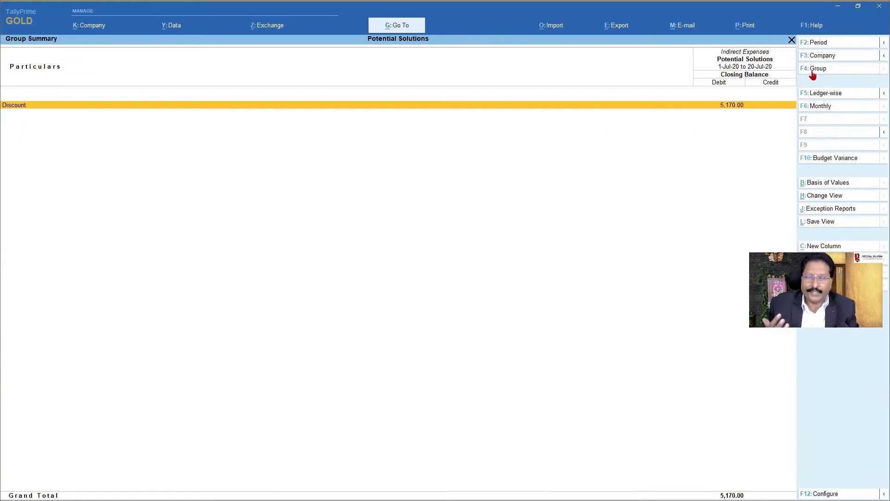
{"action": "key", "text": "Escape"}
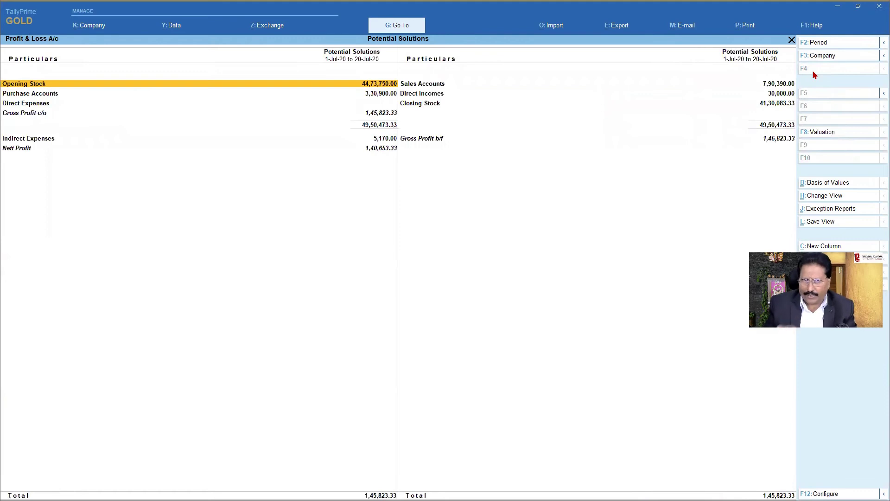
Step: Expand the whole Profit & Loss A/c in detail to check Discount under Indirect Expenses, and condense it again
{"action": "key", "text": "Down"}
{"action": "key", "text": "Down"}
{"action": "key", "text": "Down"}
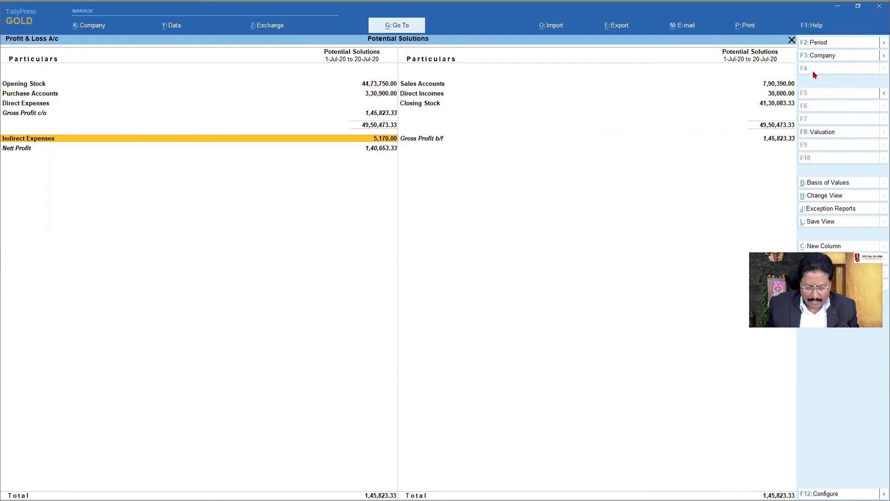
{"action": "key", "text": "alt+F5"}
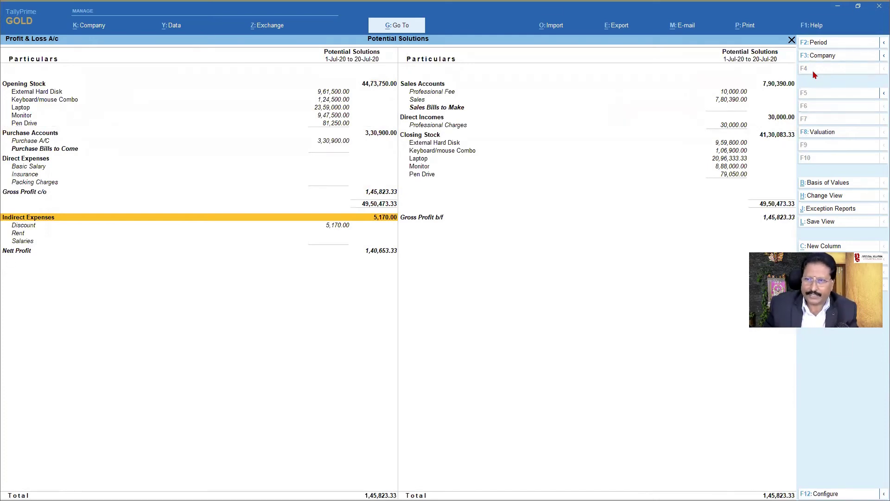
{"action": "key", "text": "Down"}
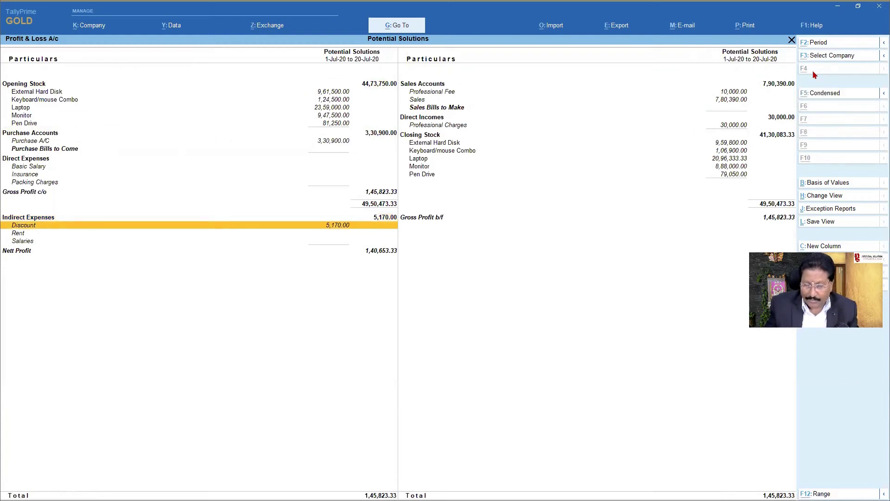
{"action": "key", "text": "alt+f5"}
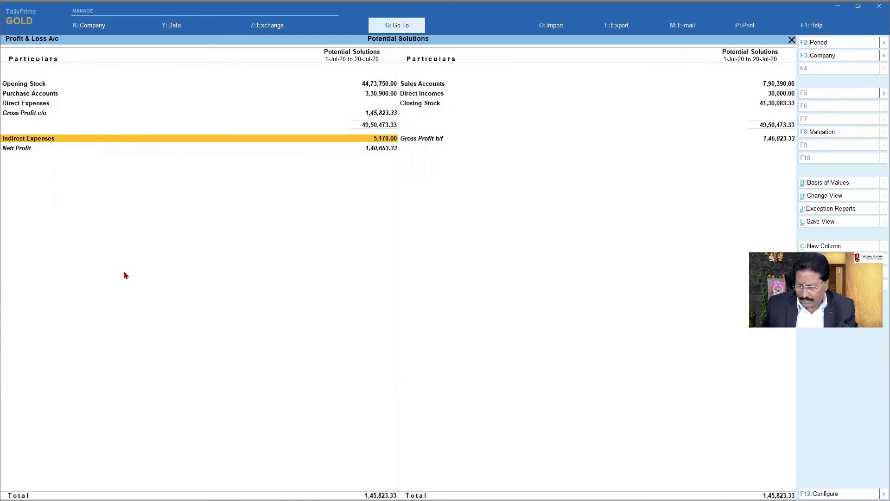
Step: Expand only Indirect Expenses to examine its ledgers, collapse the group, and close the Profit & Loss A/c
{"action": "key", "text": "shift+Return"}
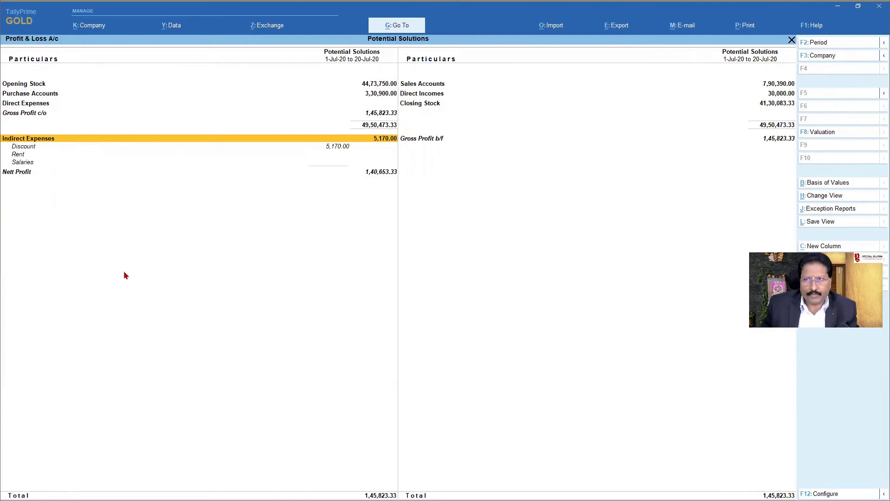
{"action": "key", "text": "Down"}
{"action": "key", "text": "Down"}
{"action": "key", "text": "Down"}
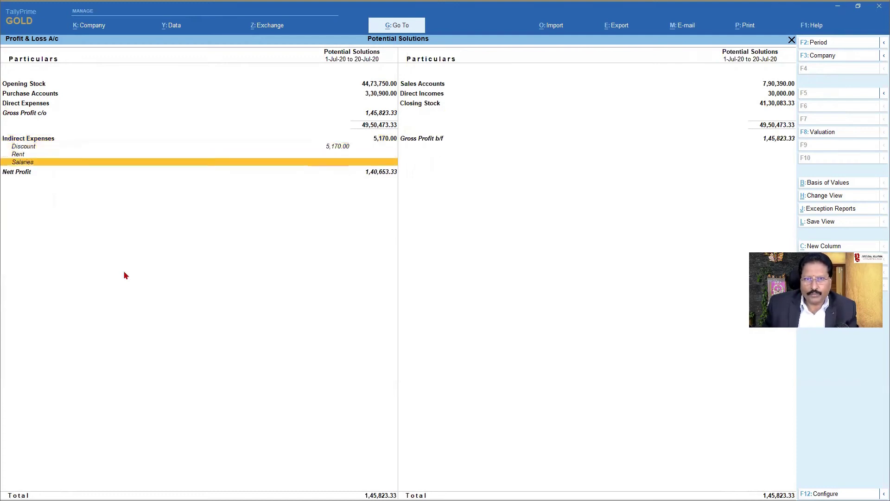
{"action": "key", "text": "Up"}
{"action": "key", "text": "Up"}
{"action": "key", "text": "Up"}
{"action": "key", "text": "Down"}
{"action": "key", "text": "Down"}
{"action": "key", "text": "Down"}
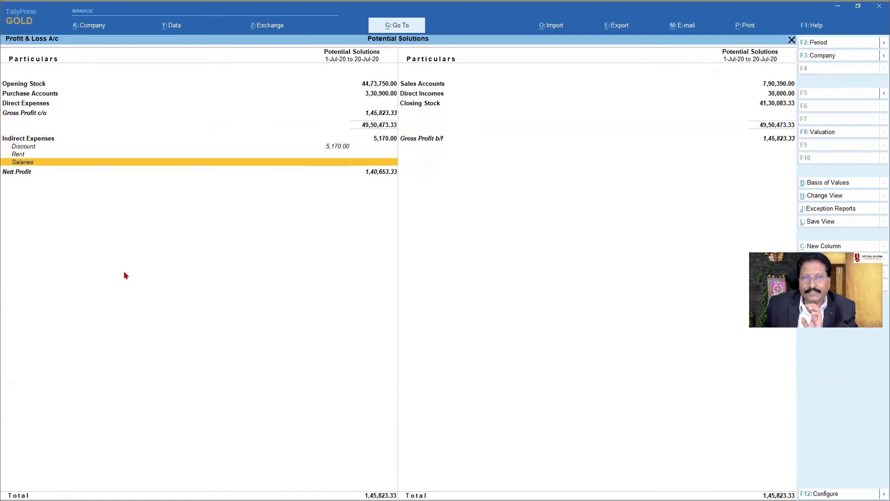
{"action": "key", "text": "Up"}
{"action": "key", "text": "Up"}
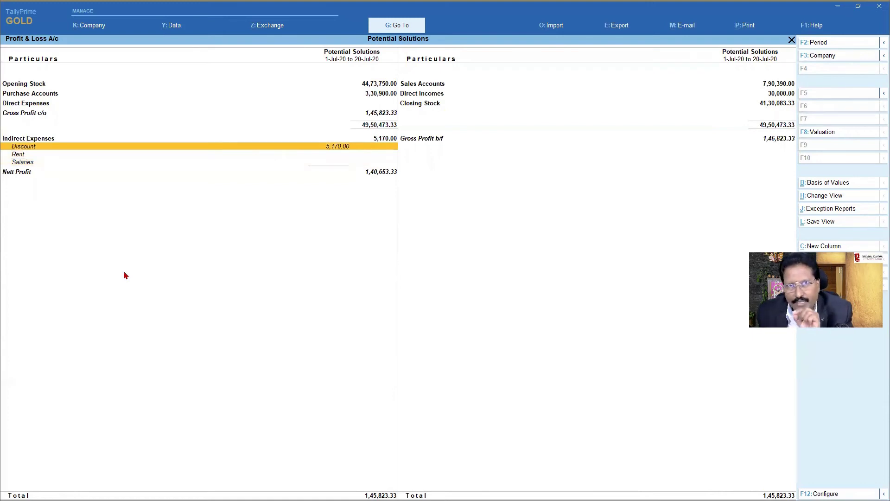
{"action": "key", "text": "Up"}
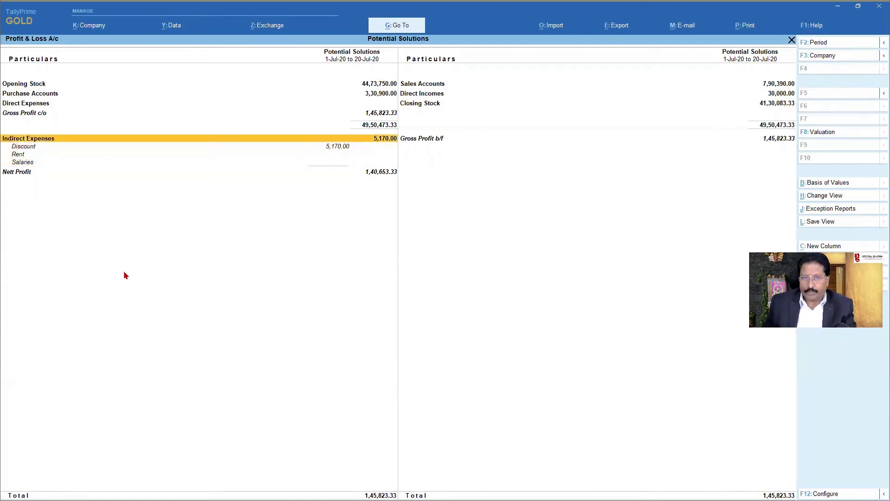
{"action": "key", "text": "shift+Return"}
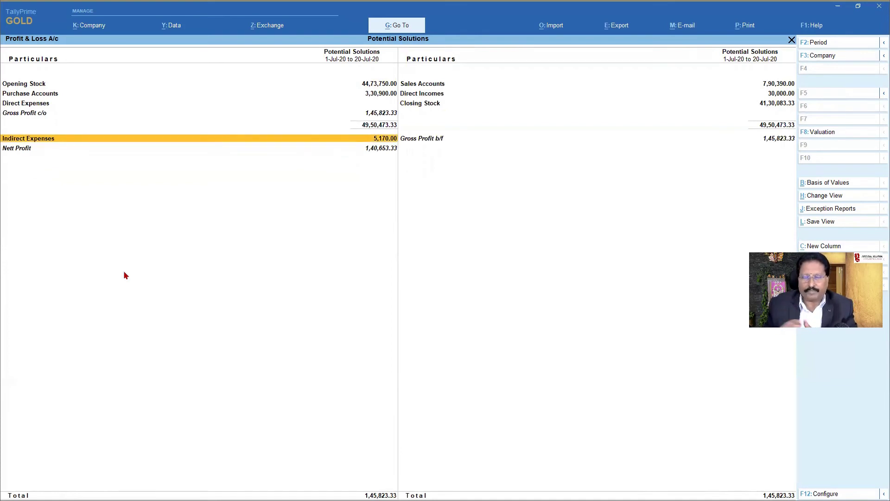
{"action": "key", "text": "Escape"}
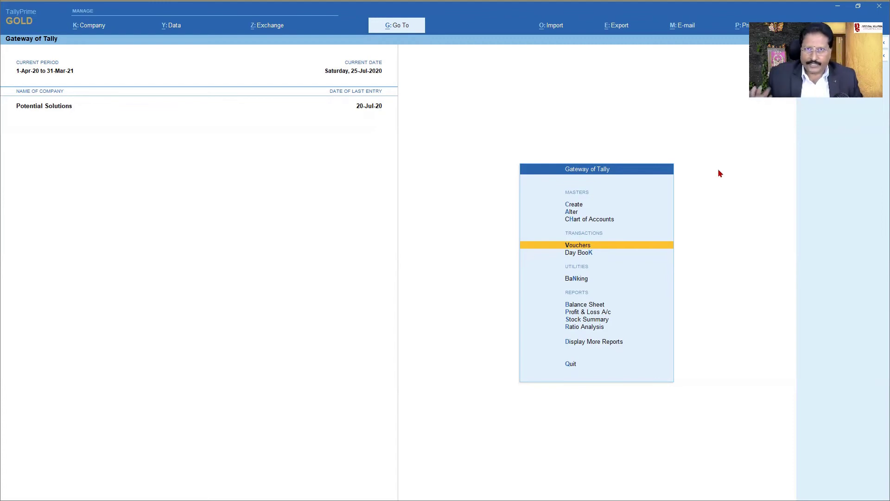
Step: Start a new sales voucher and set its date to 25-7
{"action": "key", "text": "Return"}
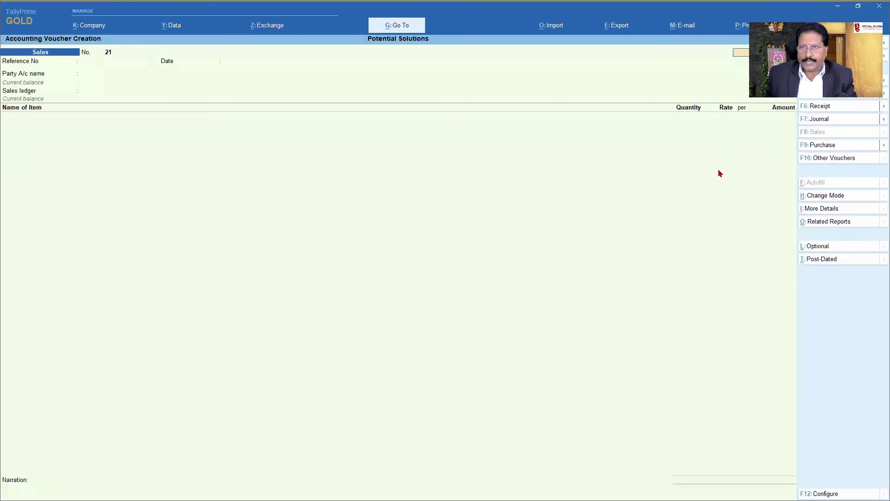
{"action": "key", "text": "F2"}
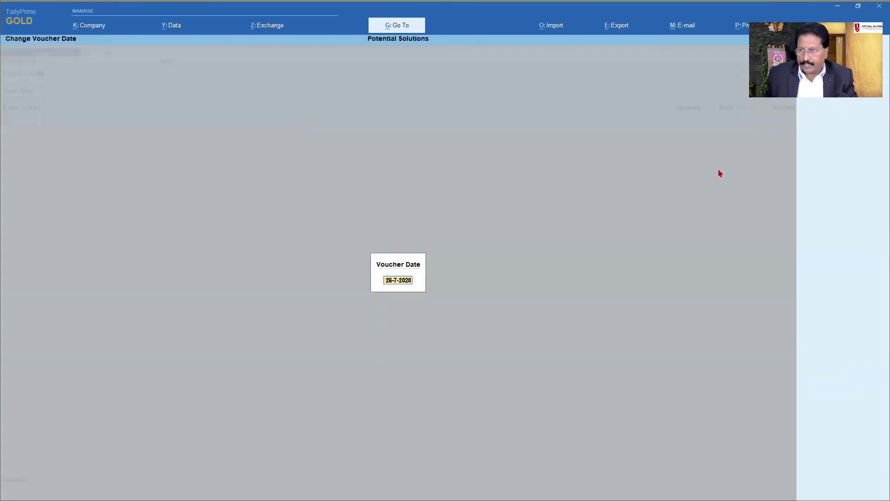
{"action": "type", "text": "25"}
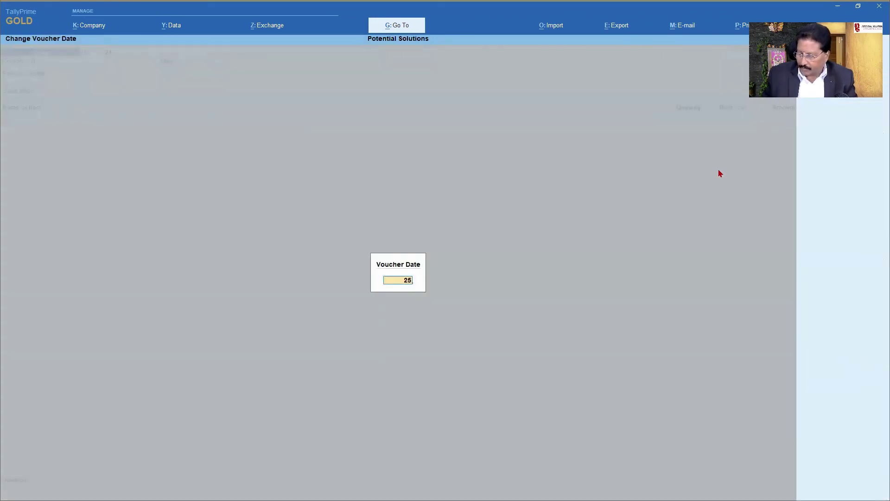
{"action": "type", "text": "-7"}
{"action": "key", "text": "Return"}
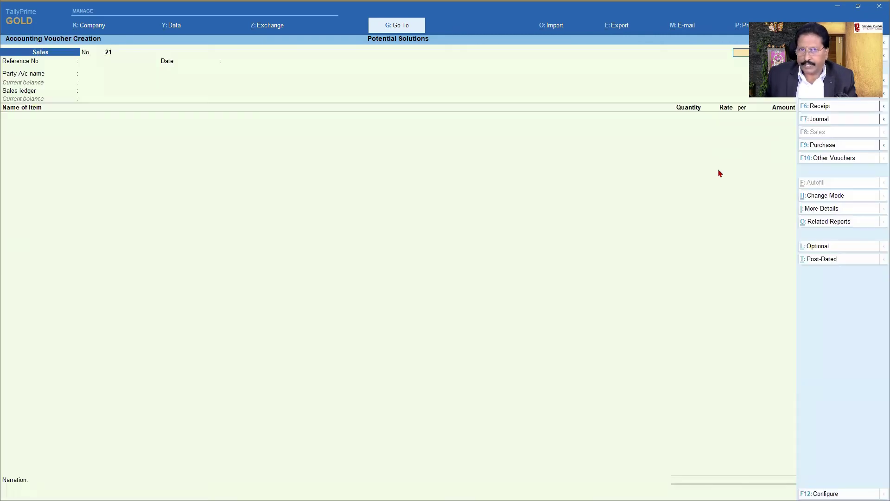
Step: Set the voucher's party account to Aanchal International(Delhi) and its sales ledger to Sales
{"action": "key", "text": "Return"}
{"action": "key", "text": "Return"}
{"action": "key", "text": "Return"}
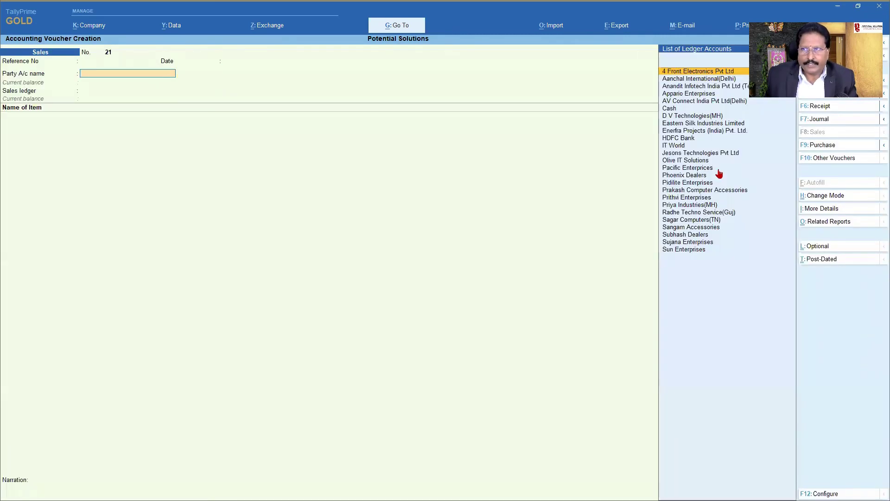
{"action": "key", "text": "Down"}
{"action": "key", "text": "Return"}
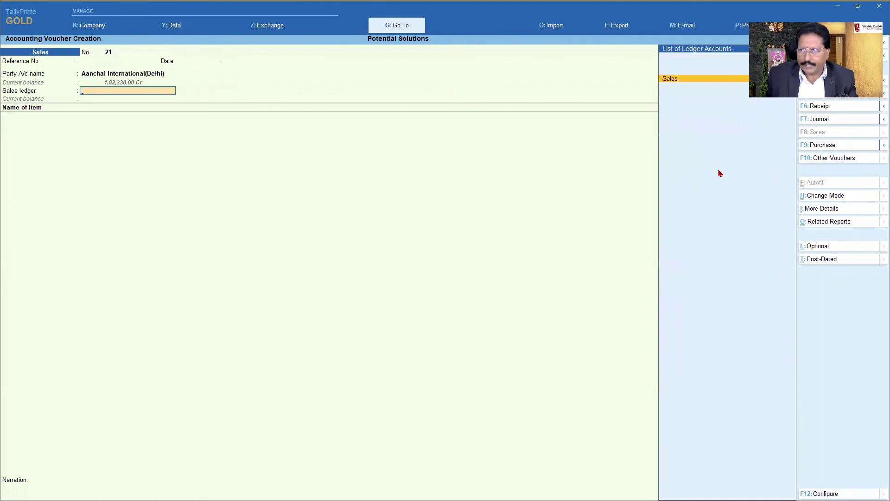
{"action": "key", "text": "Return"}
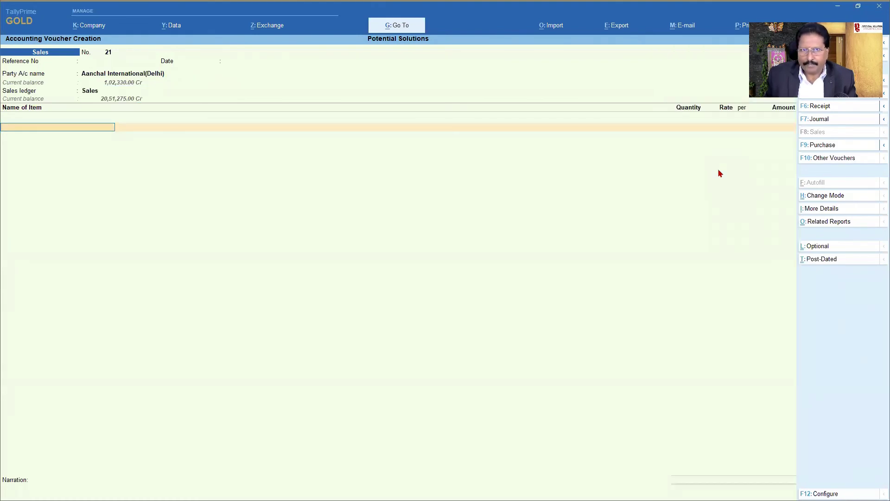
Step: Add the item Dell Laptop - I3 with tracking number Not Applicable, quantity 1 Nos and rate 28,800.00
{"action": "key", "text": "Down"}
{"action": "key", "text": "Down"}
{"action": "key", "text": "Down"}
{"action": "key", "text": "Down"}
{"action": "key", "text": "Down"}
{"action": "key", "text": "Down"}
{"action": "key", "text": "Return"}
{"action": "key", "text": "Up"}
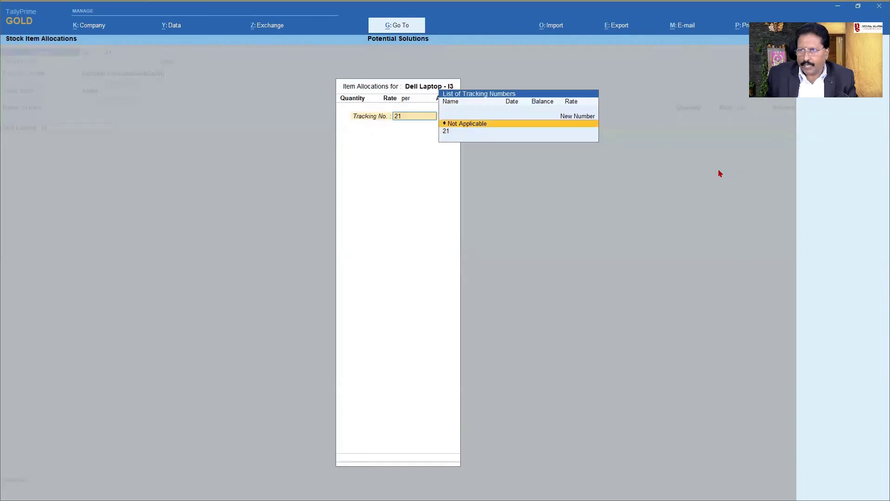
{"action": "key", "text": "Return"}
{"action": "type", "text": "1"}
{"action": "key", "text": "Return"}
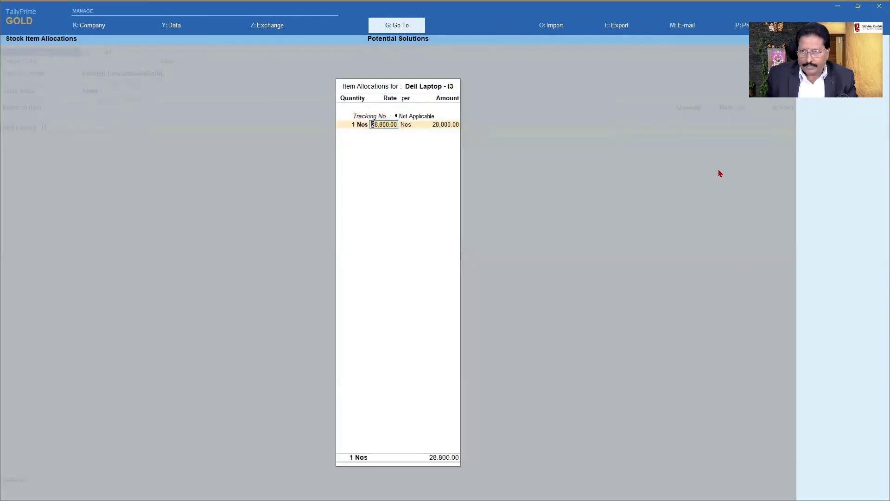
{"action": "key", "text": "Return"}
{"action": "key", "text": "Return"}
{"action": "key", "text": "Return"}
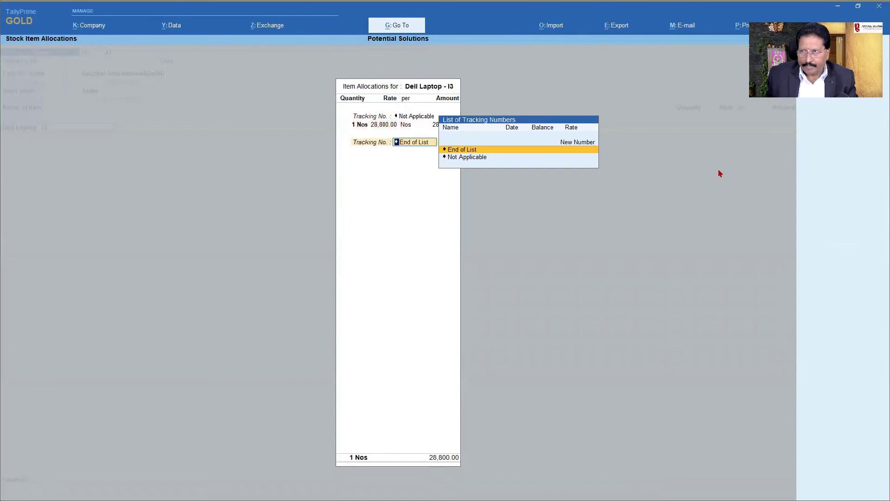
{"action": "key", "text": "Return"}
{"action": "key", "text": "Return"}
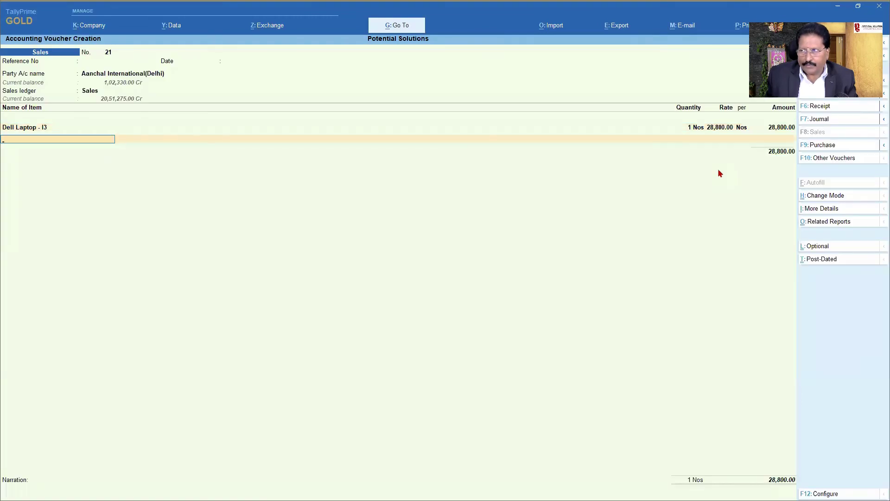
Step: Add the Discount ledger below the laptop item and set its rate to -5%
{"action": "key", "text": "Return"}
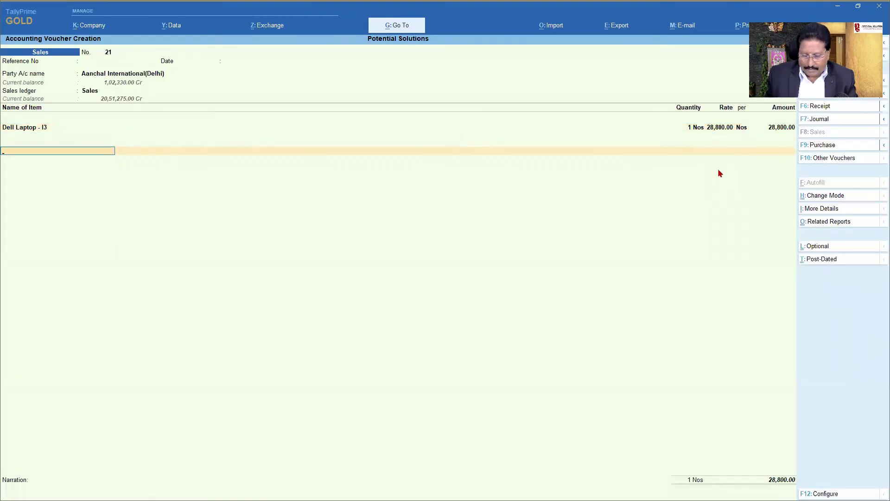
{"action": "type", "text": "D"}
{"action": "key", "text": "Return"}
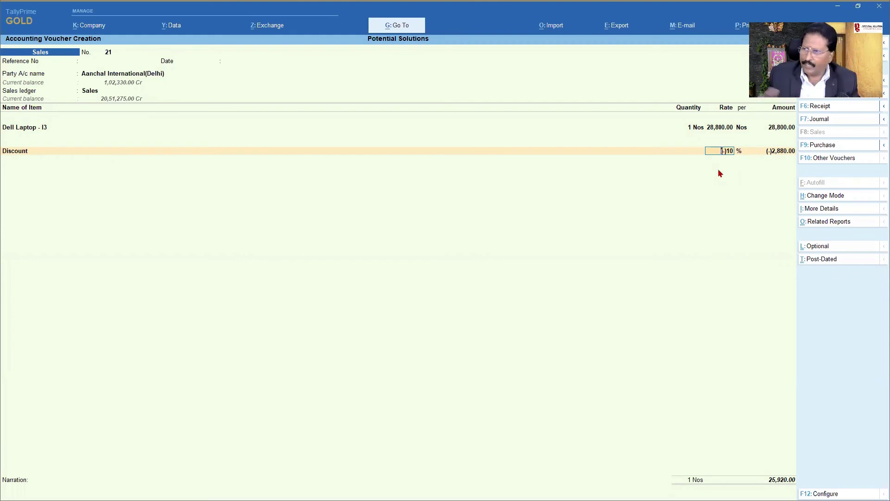
{"action": "type", "text": "-5"}
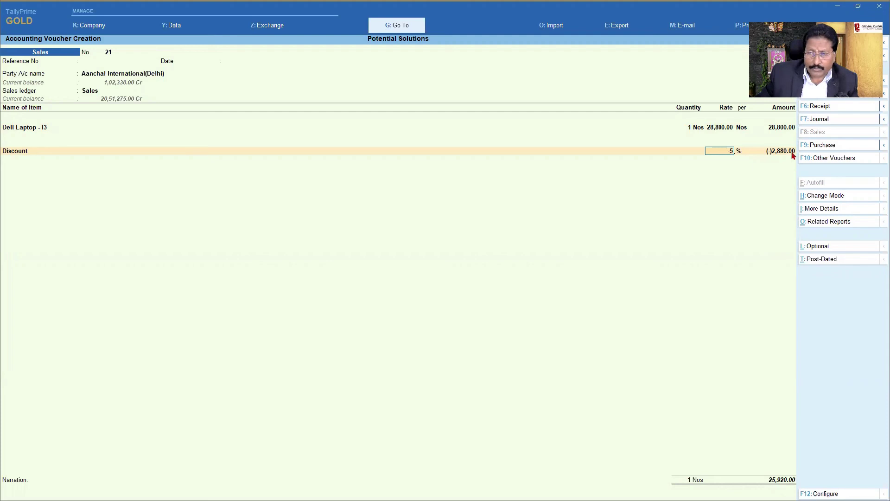
{"action": "key", "text": "Return"}
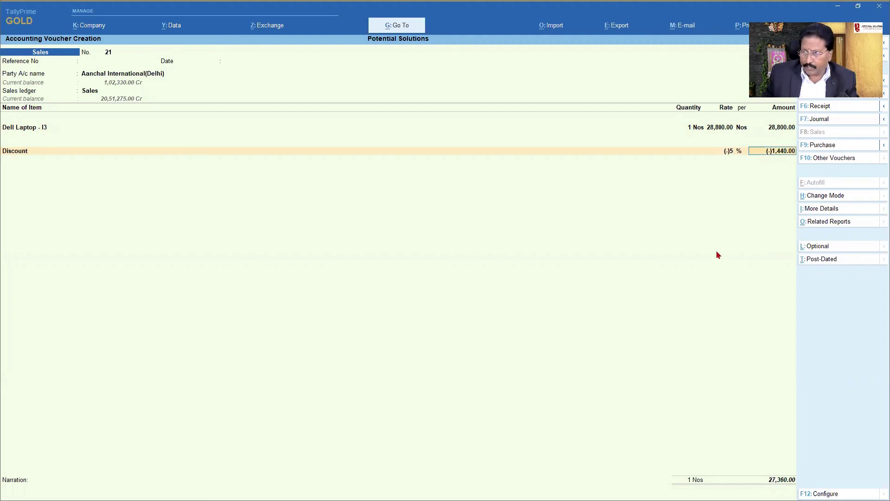